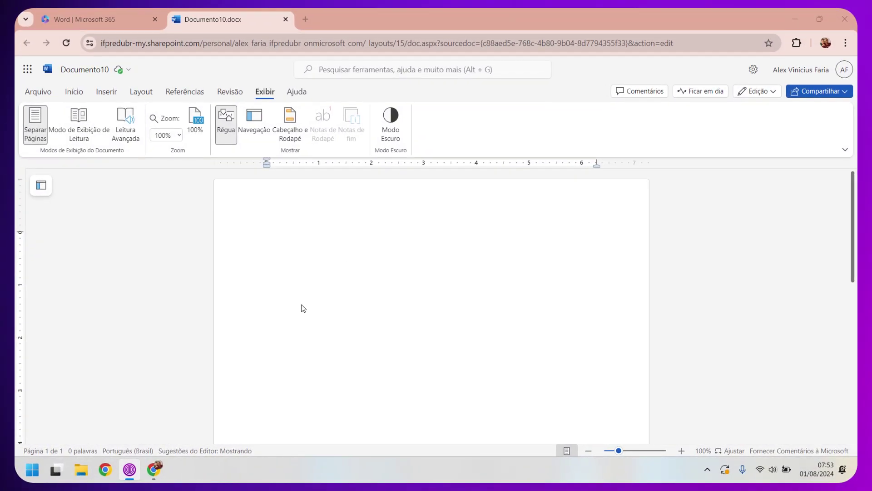
# Zoom the blank Documento10 page to 170%, then switch to Modo de Exibição de Leitura.
pyautogui.click(155, 471)
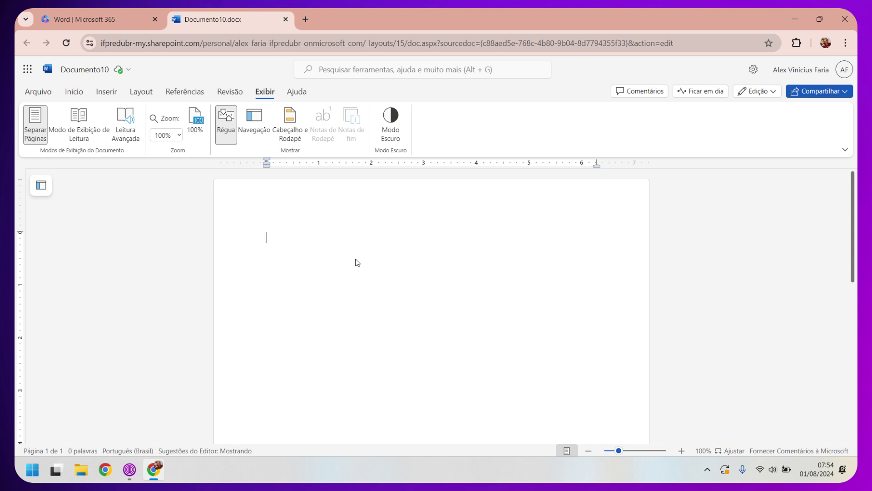
pyautogui.click(682, 450)
pyautogui.click(681, 451)
pyautogui.click(682, 451)
pyautogui.click(681, 450)
pyautogui.click(681, 451)
pyautogui.click(681, 451)
pyautogui.click(681, 451)
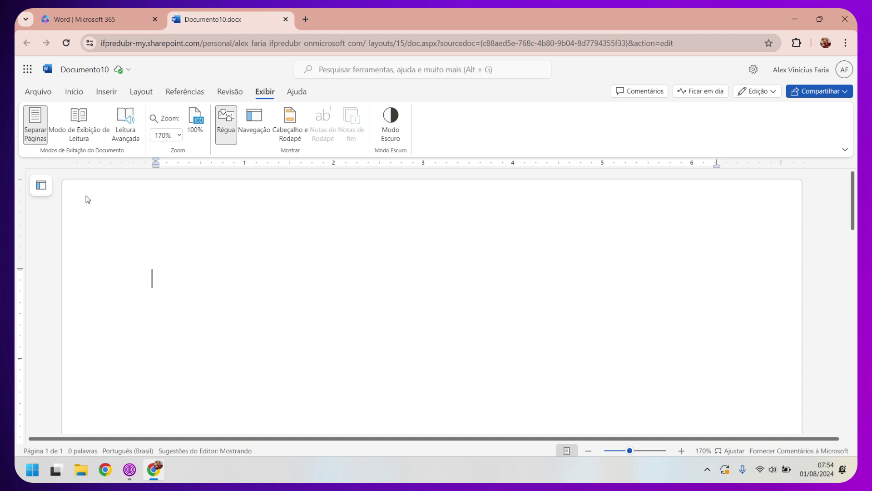
pyautogui.click(81, 130)
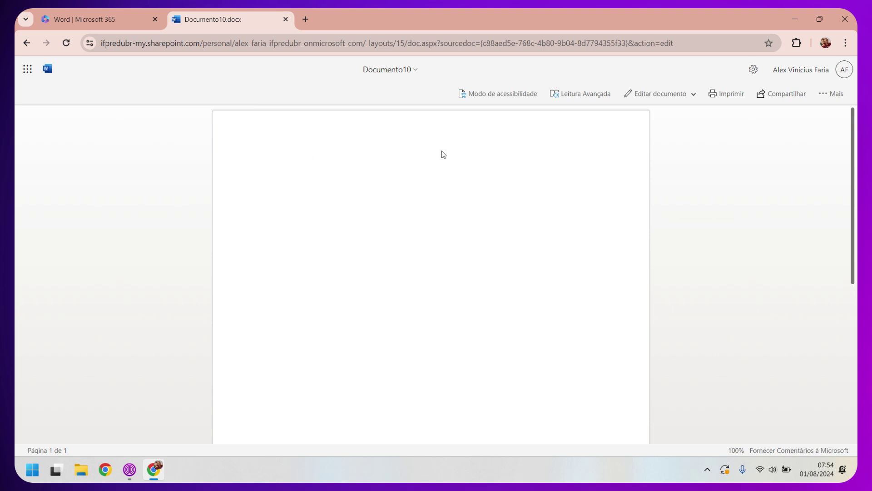
# Leave Documento10's reading view and return to the Word | Microsoft 365 start page.
pyautogui.scroll(-2, 464, 219)
pyautogui.scroll(-2, 464, 219)
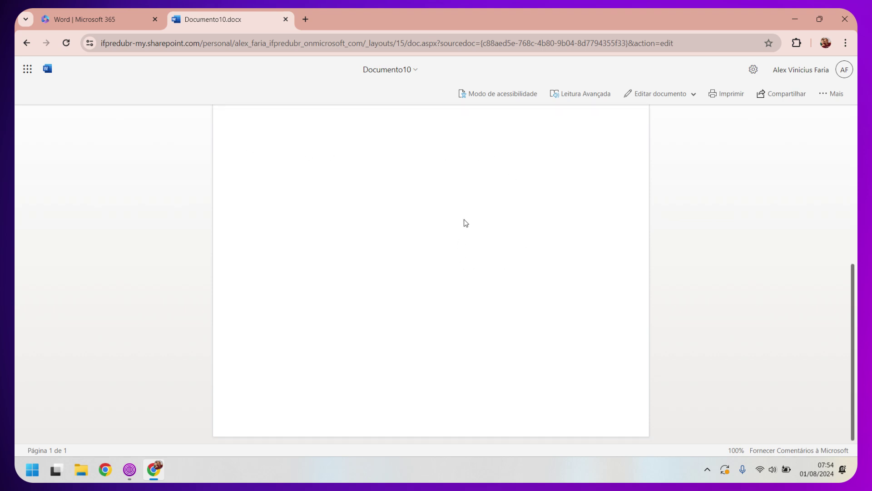
pyautogui.scroll(4, 464, 219)
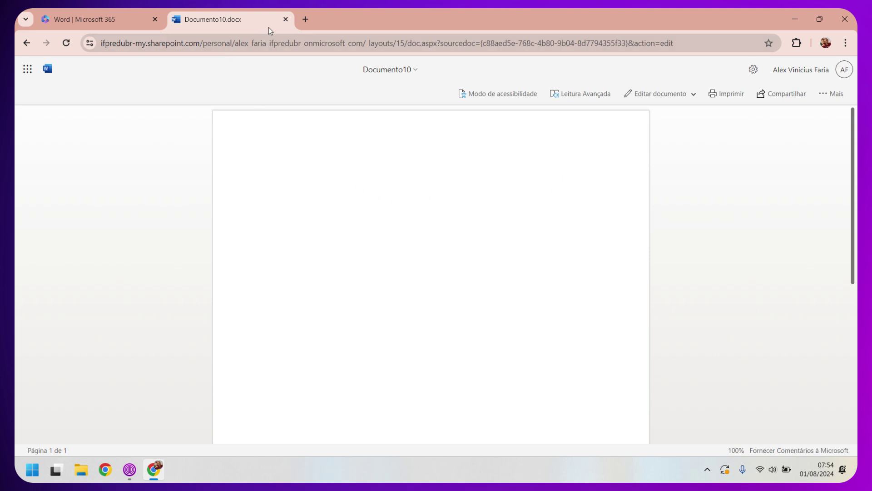
pyautogui.click(124, 20)
pyautogui.hotkey('ctrl', 'Tab')
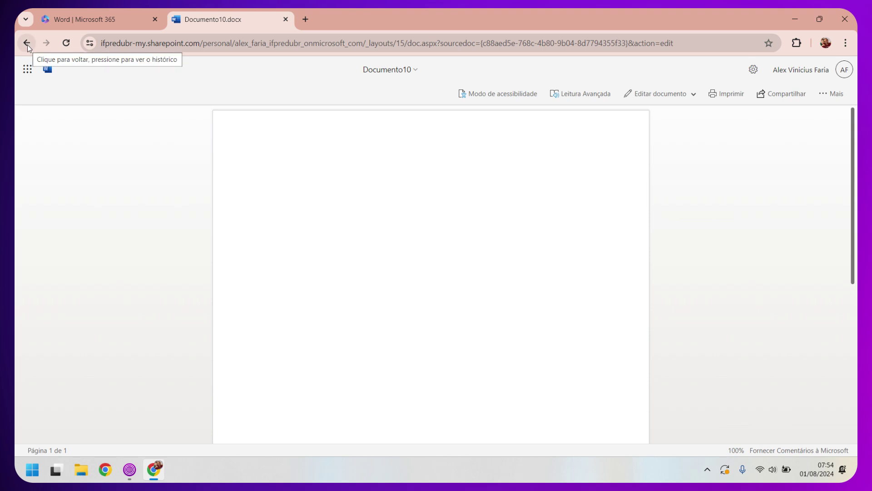
pyautogui.click(27, 45)
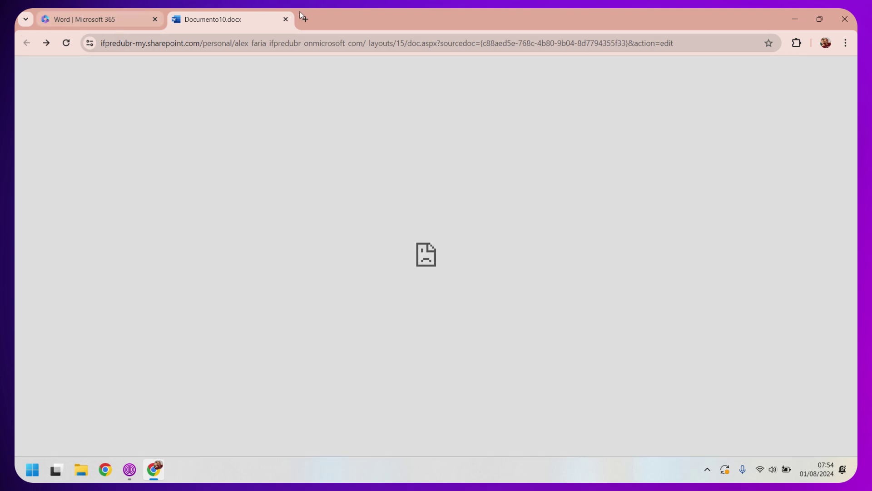
pyautogui.click(109, 20)
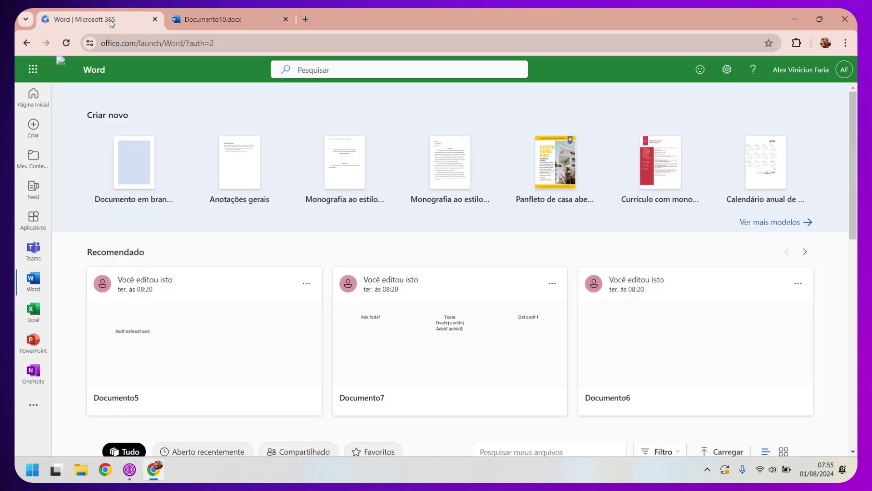
# Create a new blank document and close the old Documento10 tab.
pyautogui.click(148, 188)
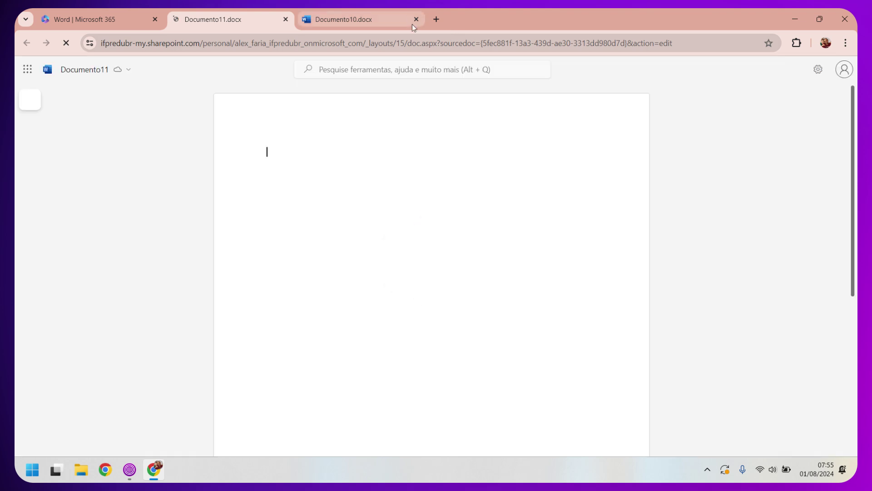
pyautogui.click(416, 20)
pyautogui.click(265, 91)
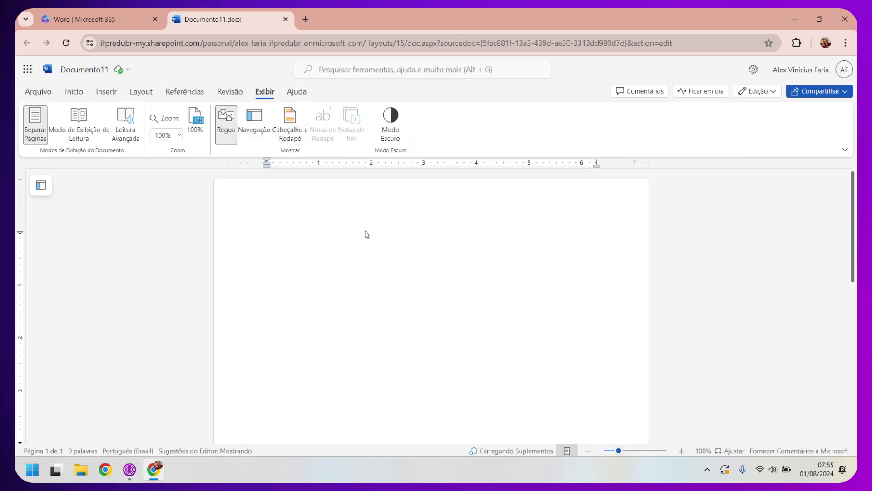
# Type the placeholder line 'Asdjk fsadlk;f jasldkpf…' and copy-paste it into repeated lines.
pyautogui.write('Asdjk fsadlk;f jasldkpf jak;sdfj as;dlkf jas;kf jasdlk;jf asdk;lf asdkl;fj')
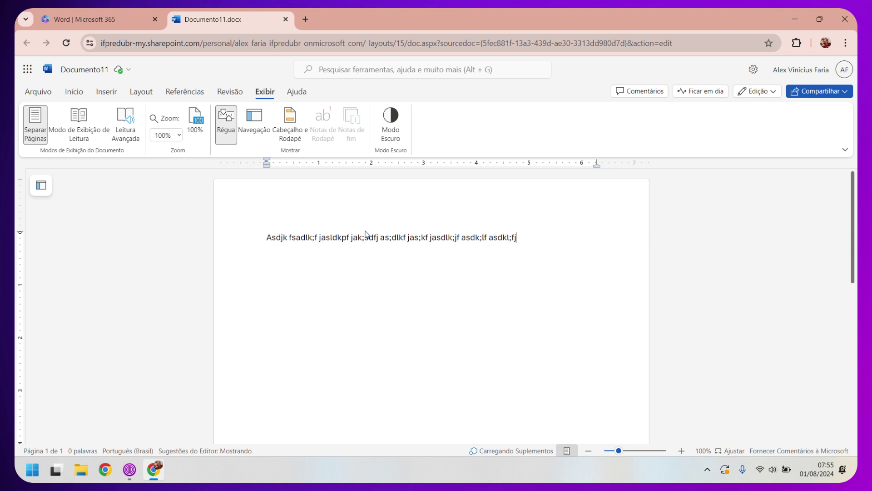
pyautogui.write(' ;skdlfj')
pyautogui.hotkey('ctrl', 'a')
pyautogui.hotkey('ctrl', 'c')
pyautogui.hotkey('ctrl', 'v')
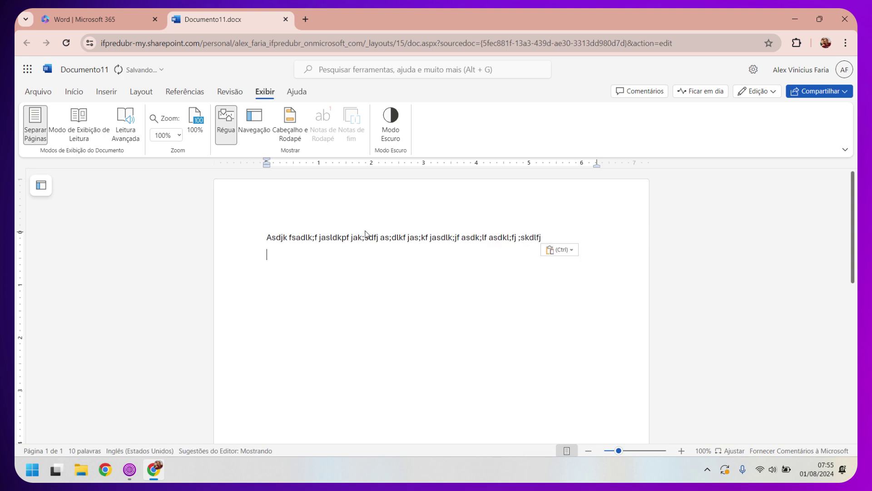
pyautogui.hotkey('ctrl', 'v')
pyautogui.hotkey('ctrl', 'v')
pyautogui.hotkey('ctrl', 'v')
pyautogui.hotkey('ctrl', 'v')
pyautogui.hotkey('ctrl', 'v')
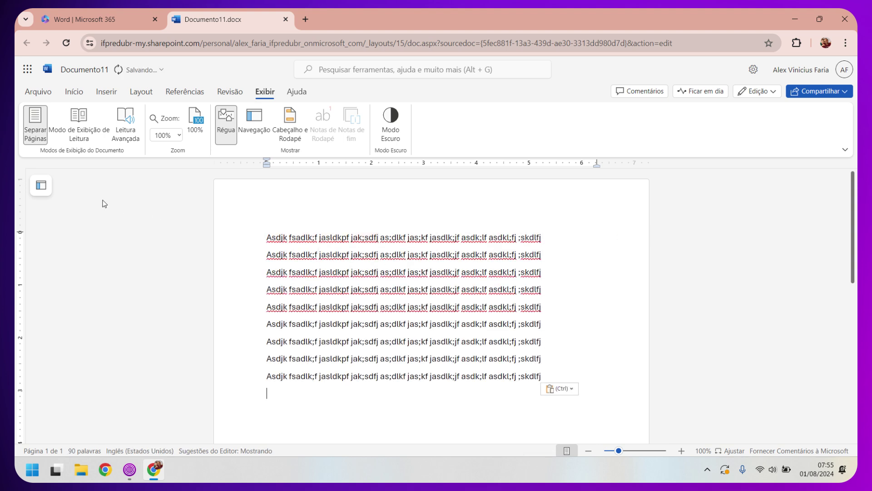
# Put Documento11 in reading view, briefly play and pause Immersive Reader read-aloud, then exit it.
pyautogui.click(83, 133)
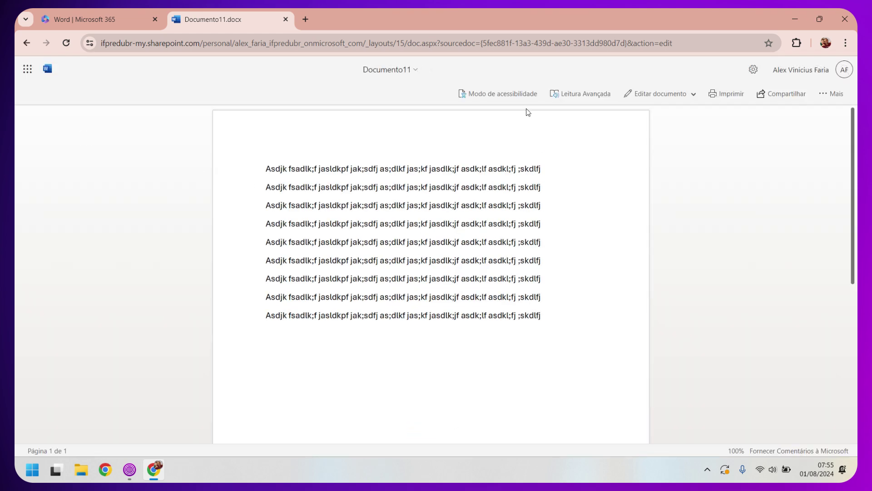
pyautogui.click(582, 94)
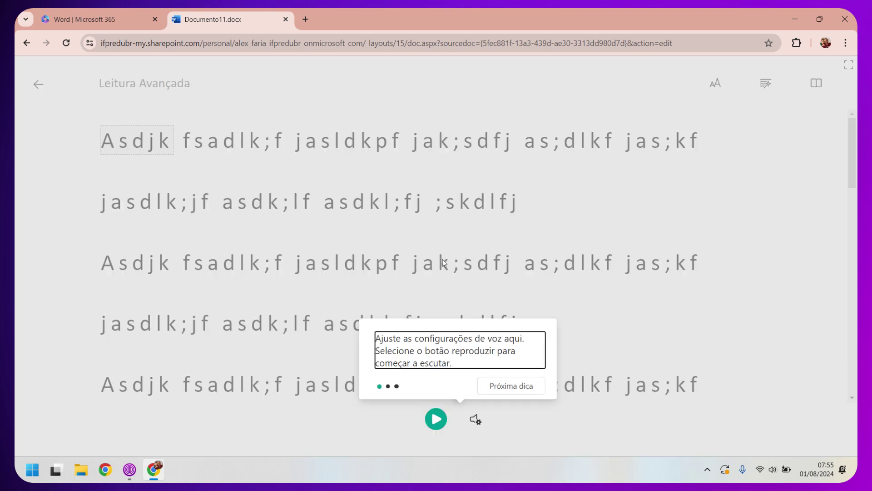
pyautogui.click(437, 417)
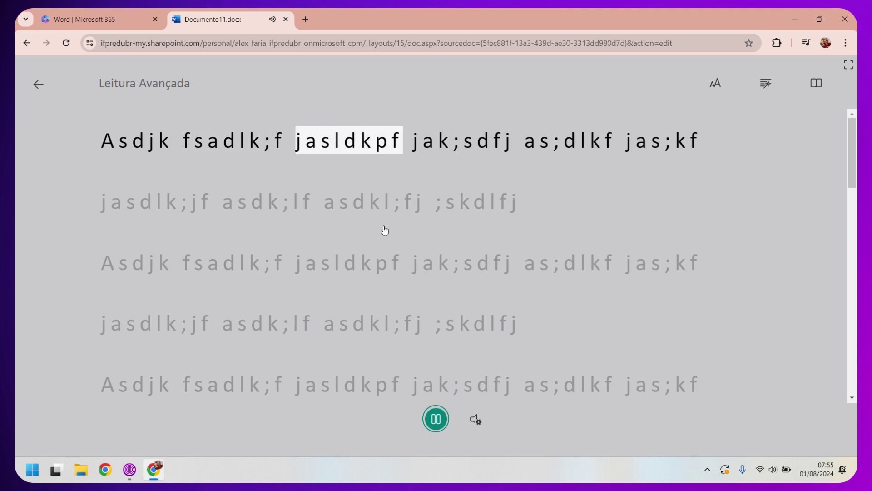
pyautogui.click(436, 420)
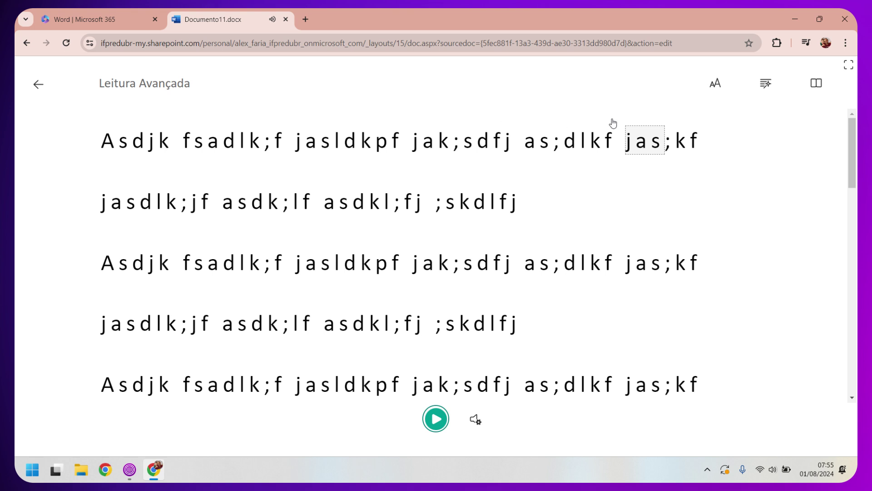
pyautogui.click(39, 84)
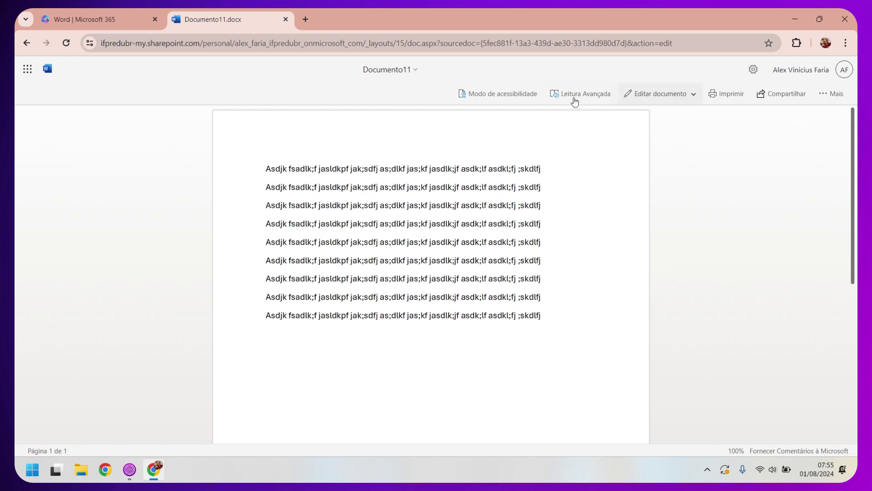
# Reopen Documento11 for browser editing and toggle Separar Páginas on and off under Exibir.
pyautogui.click(669, 99)
pyautogui.click(673, 134)
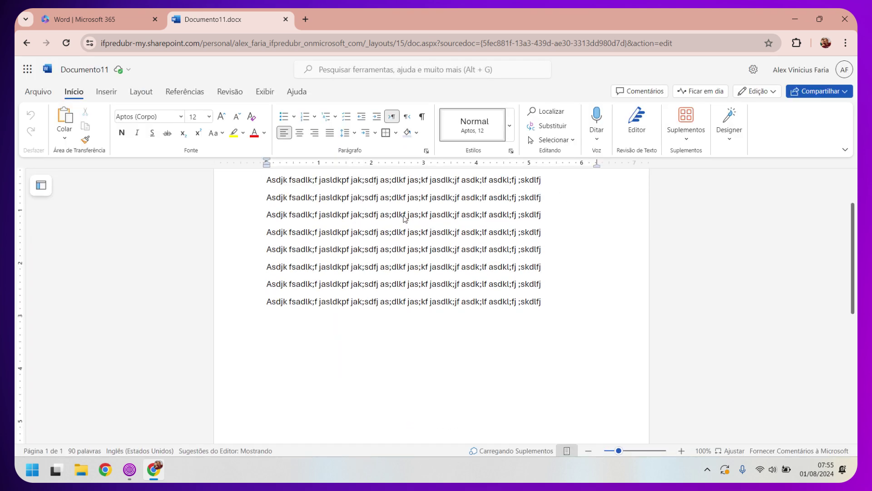
pyautogui.click(264, 92)
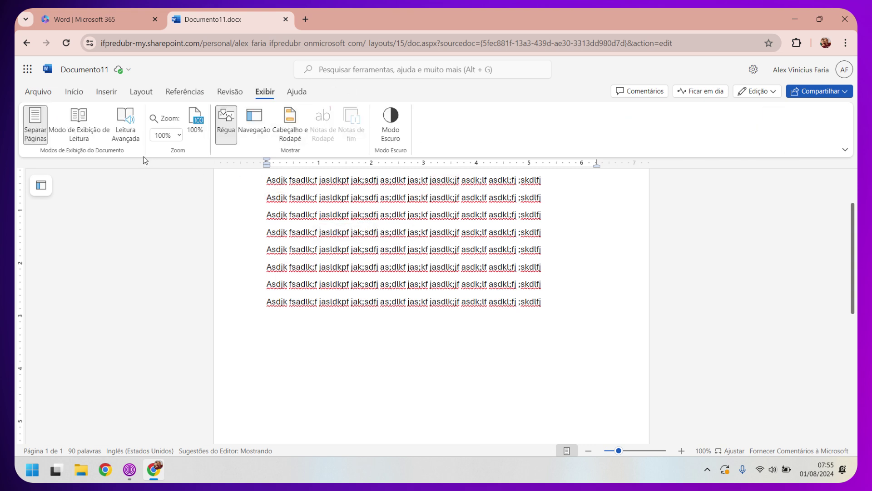
pyautogui.click(42, 129)
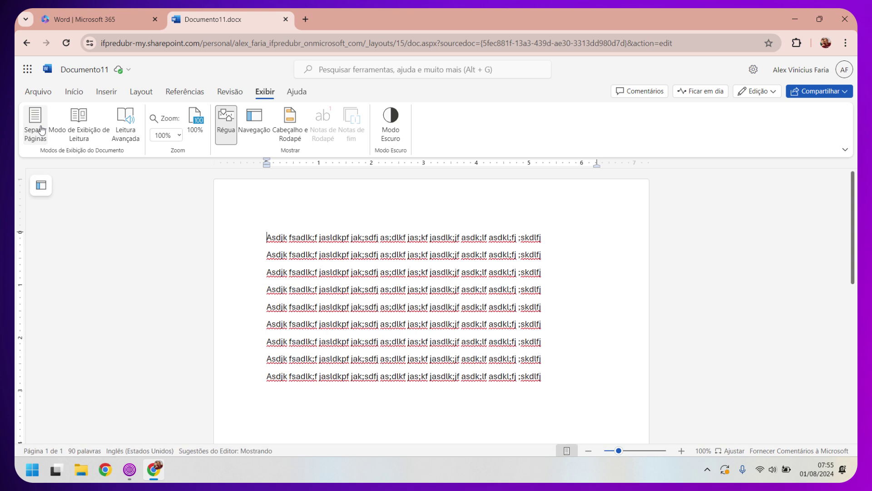
pyautogui.click(42, 130)
pyautogui.click(41, 129)
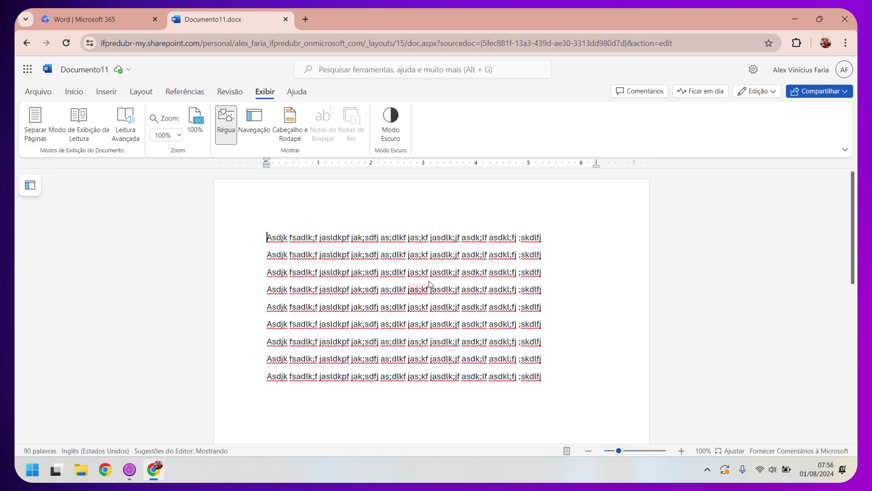
# Add the lines 'A;ldkfj asdkfj ;askf sda;klfj asdkf' and 'Adk fasjdklfj a;slkdfj asldk;jf asldkj flaksd fklasd fjaskdl fklasf kasdf jalkdf' after the existing text.
pyautogui.scroll(-5, 428, 281)
pyautogui.scroll(5, 427, 282)
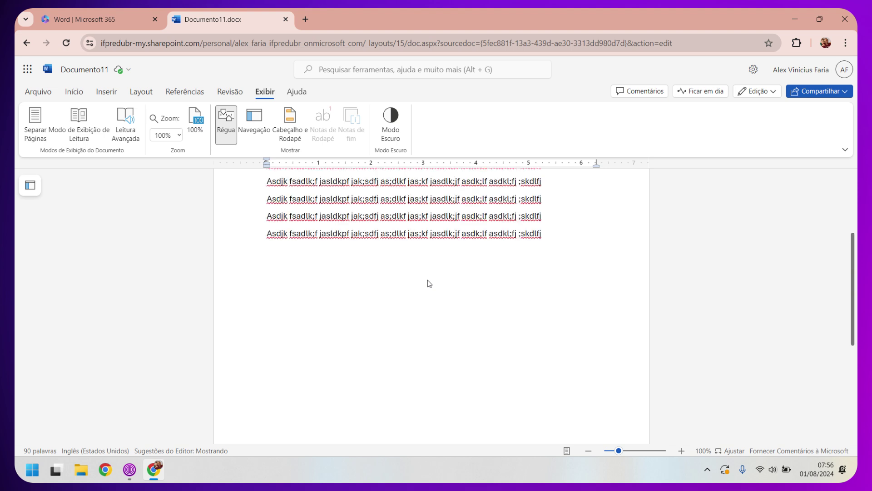
pyautogui.keyDown('ctrl'); pyautogui.scroll(-5, 427, 281); pyautogui.keyUp('ctrl')
pyautogui.keyDown('ctrl'); pyautogui.scroll(2, 427, 280); pyautogui.keyUp('ctrl')
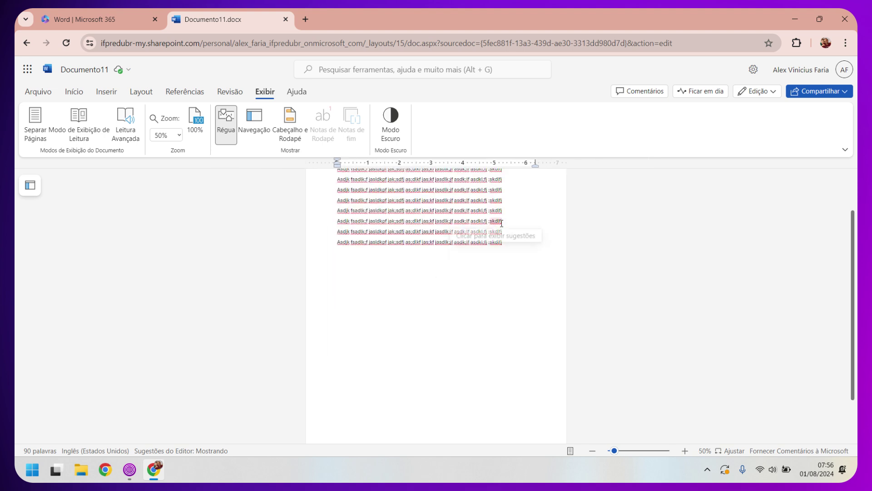
pyautogui.click(501, 245)
pyautogui.press('Return')
pyautogui.press('Return')
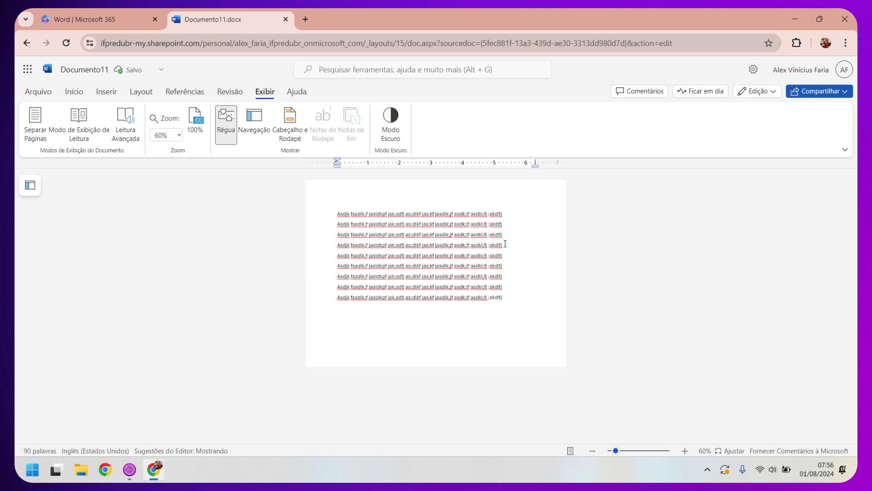
pyautogui.write('A;ldkfj asdkfj ;askf sda;klfj asdkf')
pyautogui.press('Return')
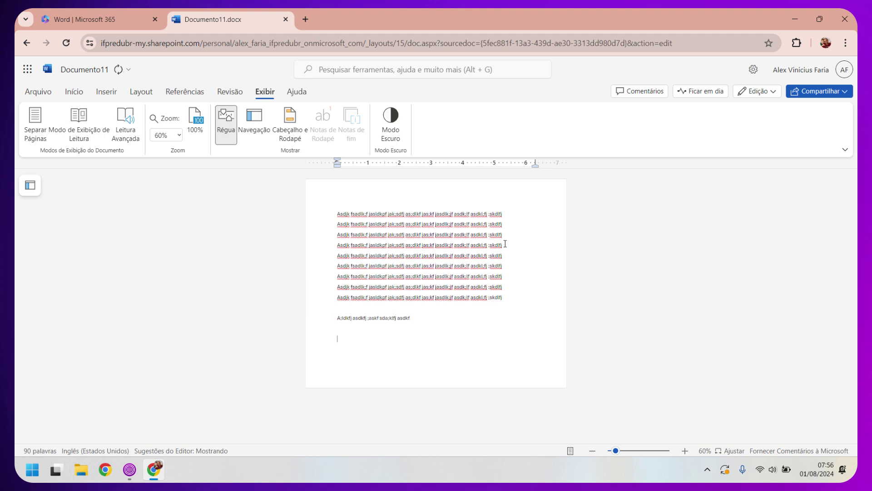
pyautogui.write('Adk fasjdklfj a;slkdfj asldk;jf asldkj flaksd fklasd fjaskdl fklasf kasdf jalkdf')
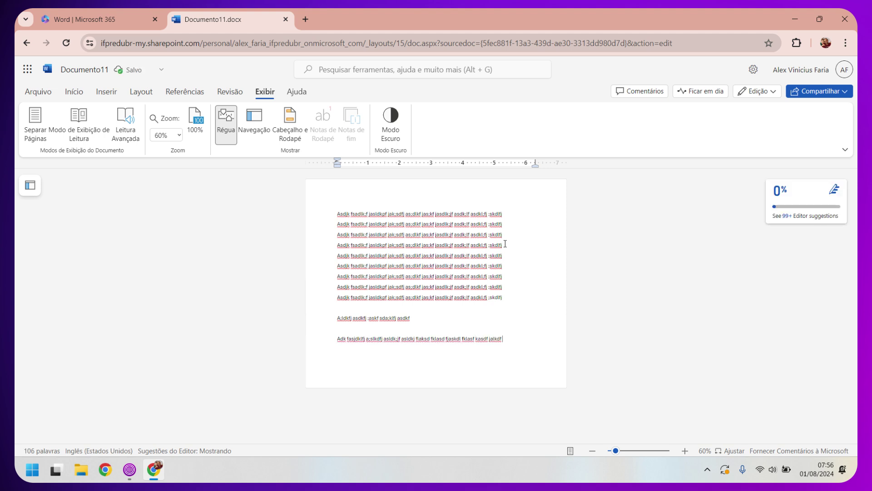
# Add paragraphs 'Adkslfj als;kfj…' and 'Kajd flk;asdjf…', each starting a new page.
pyautogui.press('Return')
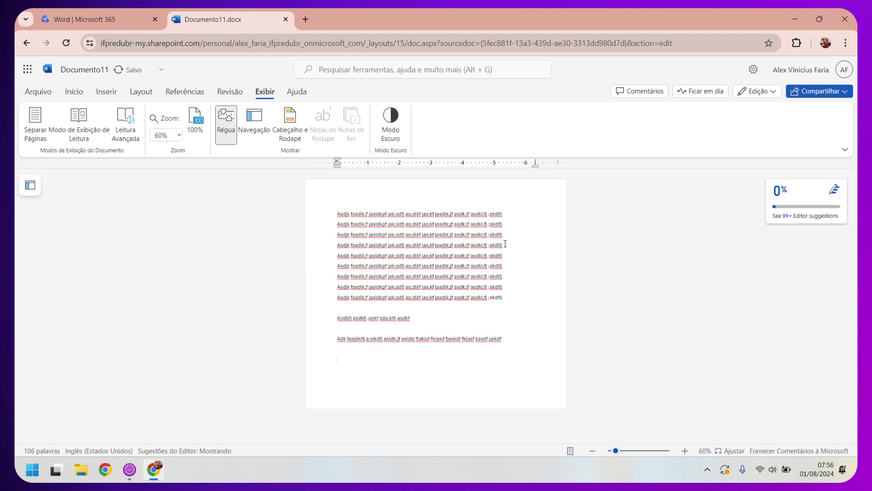
pyautogui.write('Adkslfj ')
pyautogui.write('als;kfj a;lksdfj j;alks jf;jlkasd f;lksadfj')
pyautogui.keyDown('ctrl'); pyautogui.scroll(4, 505, 244); pyautogui.keyUp('ctrl')
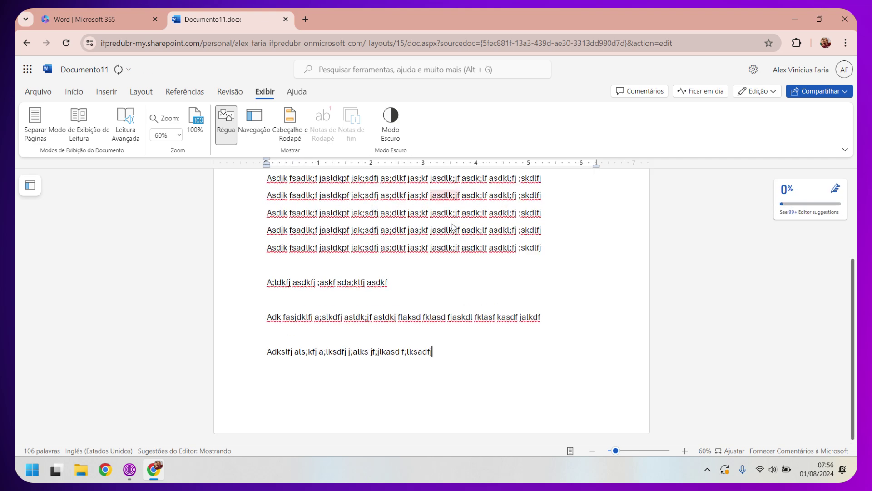
pyautogui.keyDown('ctrl'); pyautogui.scroll(2, 454, 227); pyautogui.keyUp('ctrl')
pyautogui.scroll(5, 453, 225)
pyautogui.scroll(-3, 452, 227)
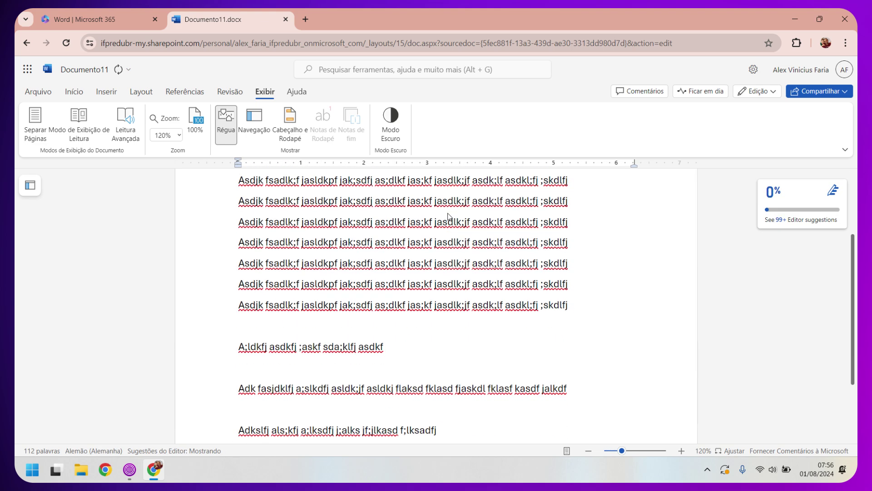
pyautogui.scroll(-2, 527, 244)
pyautogui.press('Return')
pyautogui.press('Return')
pyautogui.write('Kajd flk;asdjf ;laskd')
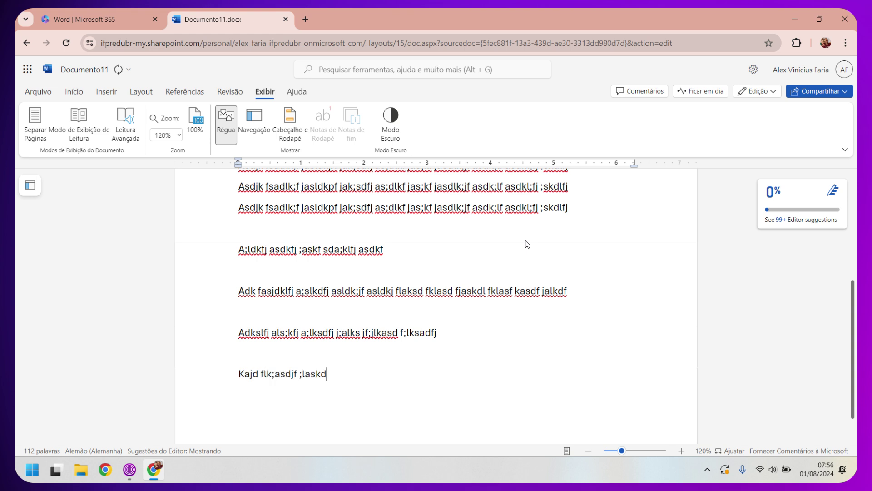
pyautogui.write('fj asd;lkf jsda;klf sdaf;jlk')
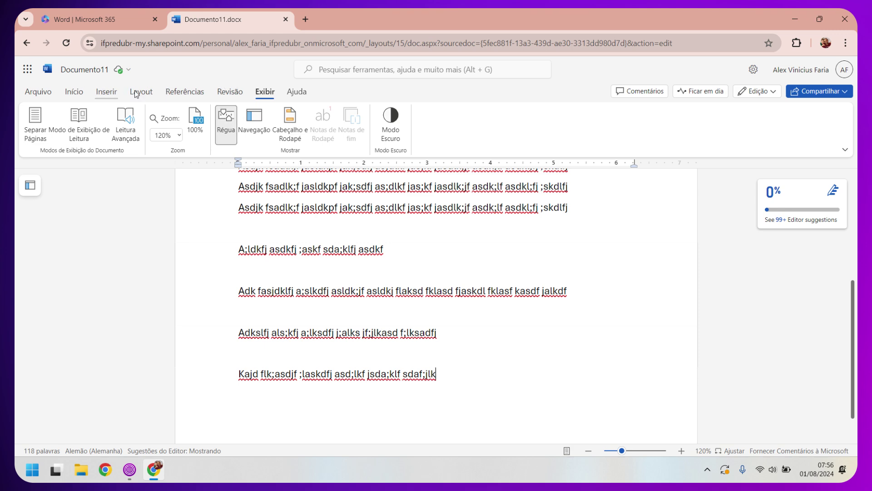
# Turn on Mostrar/Ocultar ¶ on the Início tab to display paragraph marks and page breaks.
pyautogui.click(36, 92)
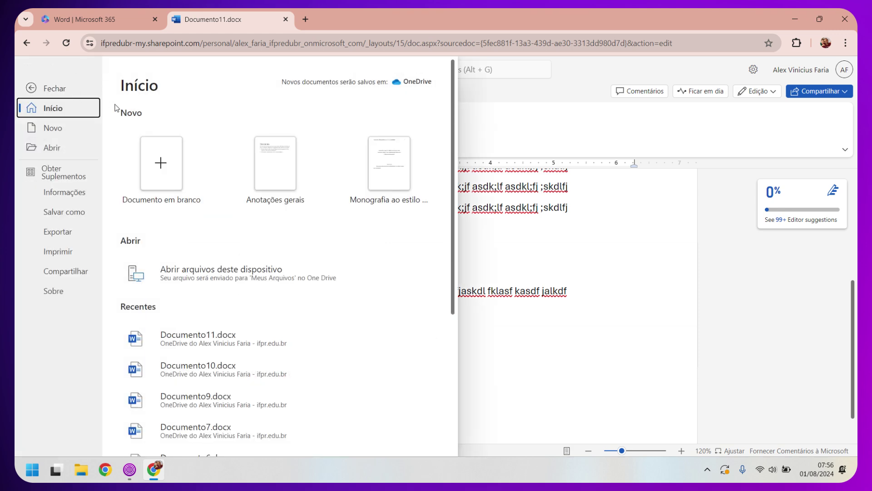
pyautogui.click(560, 129)
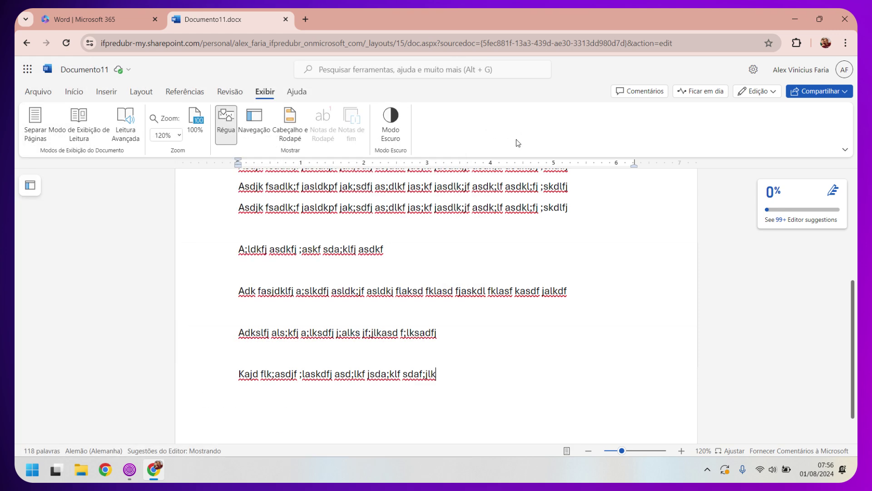
pyautogui.click(74, 93)
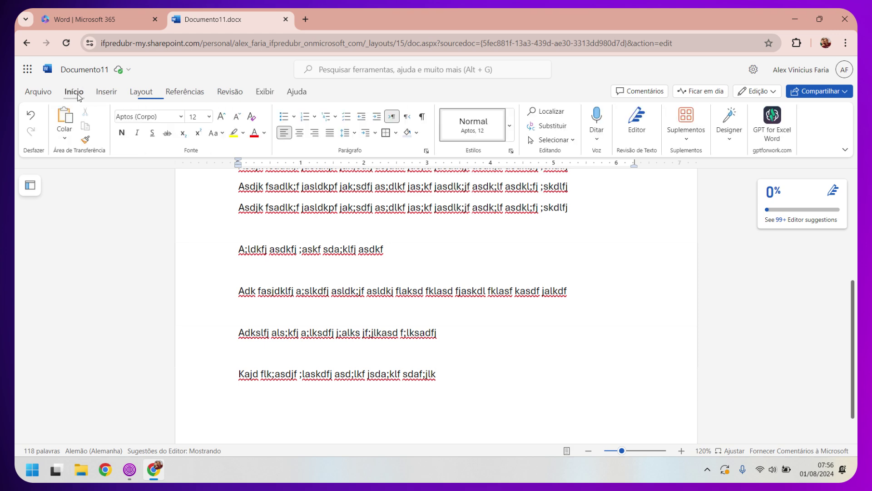
pyautogui.click(422, 117)
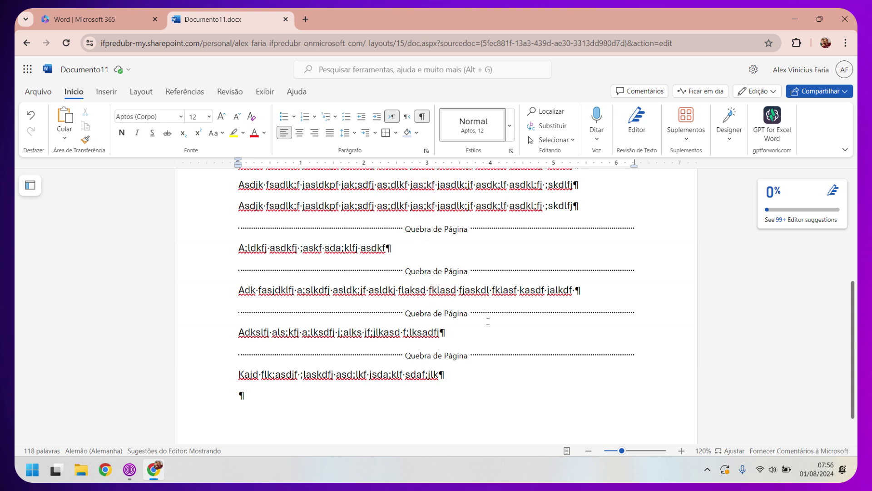
pyautogui.click(423, 118)
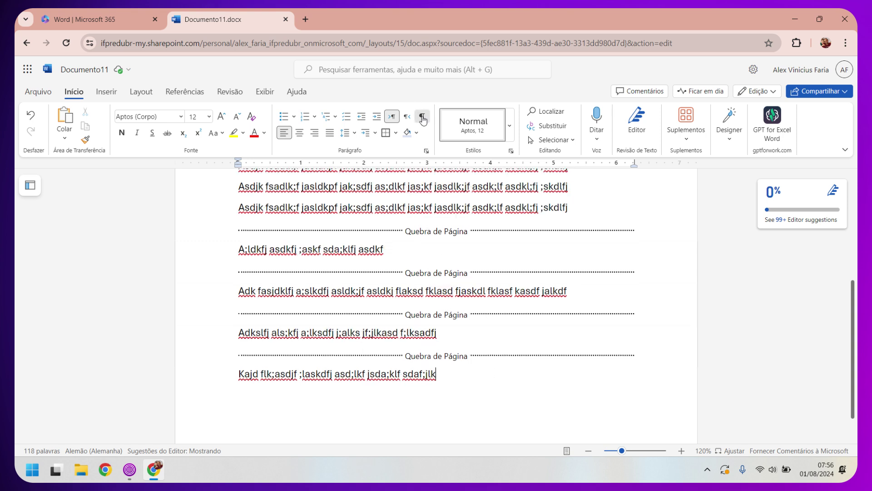
pyautogui.click(423, 118)
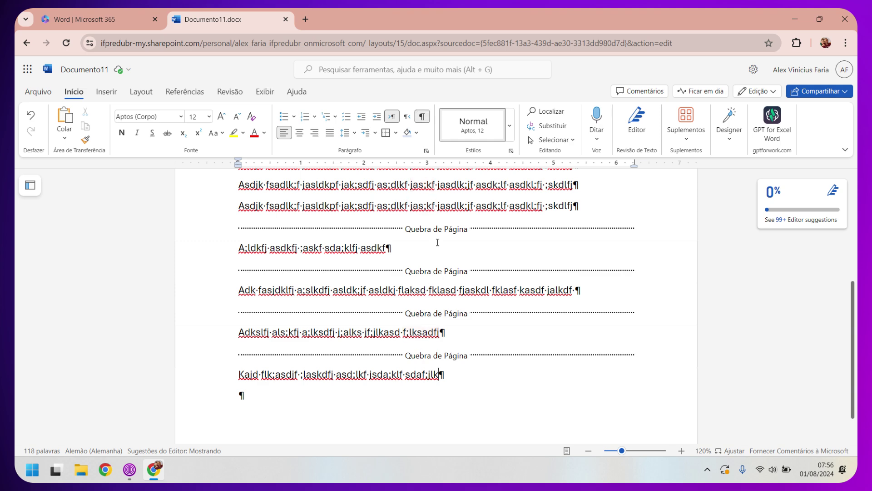
# Display Documento11 as separate pages with Separar Páginas on the Exibir tab.
pyautogui.scroll(-1, 464, 280)
pyautogui.scroll(-1, 464, 281)
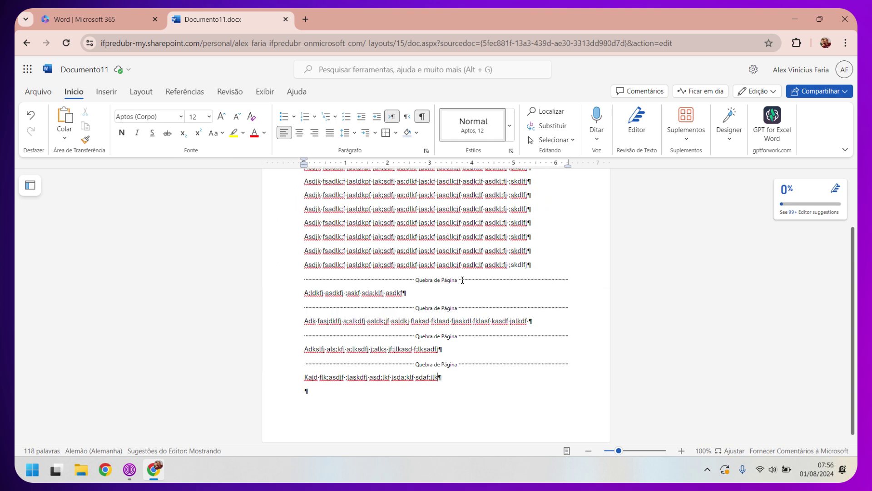
pyautogui.scroll(-1, 463, 281)
pyautogui.scroll(-3, 461, 281)
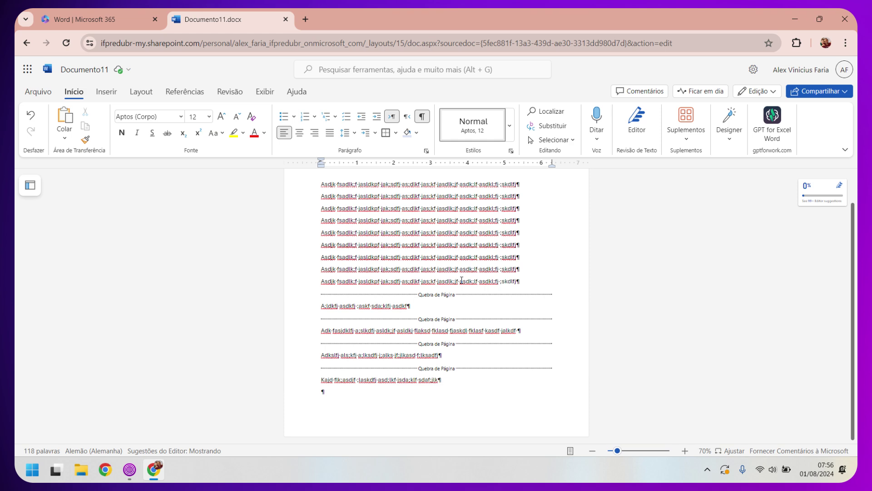
pyautogui.click(265, 93)
pyautogui.click(35, 123)
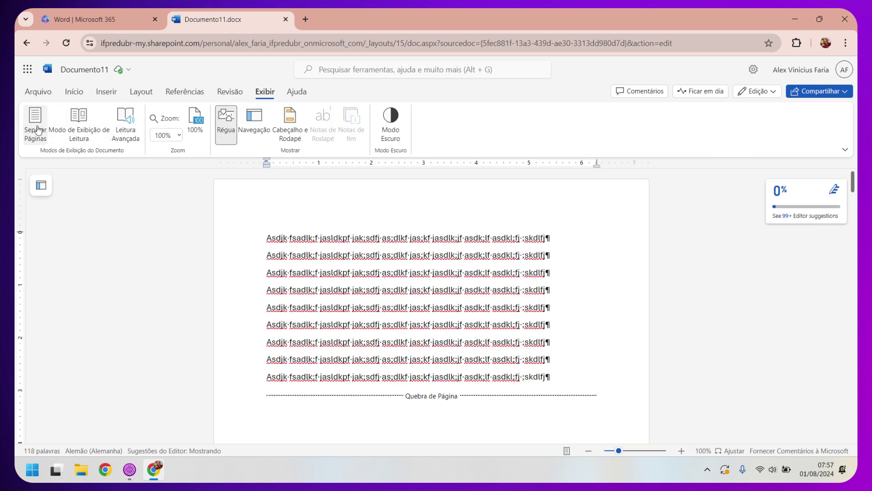
pyautogui.scroll(-5, 447, 268)
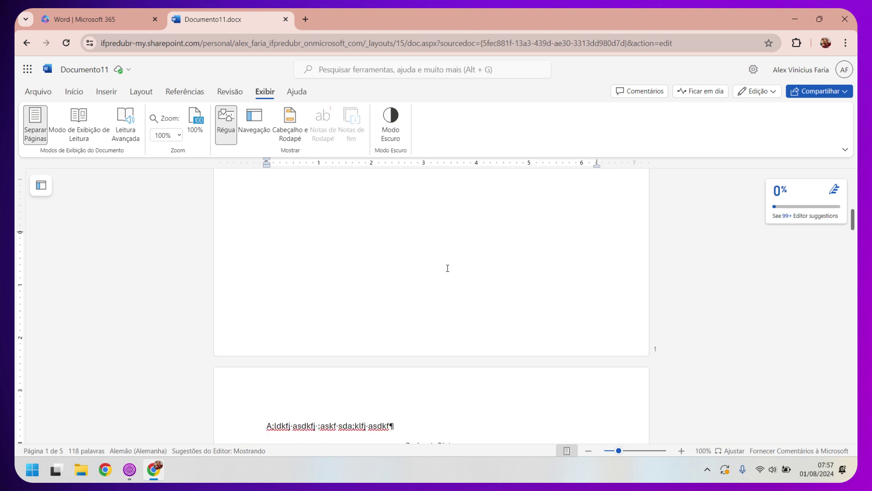
pyautogui.scroll(-5, 447, 268)
pyautogui.scroll(-5, 449, 271)
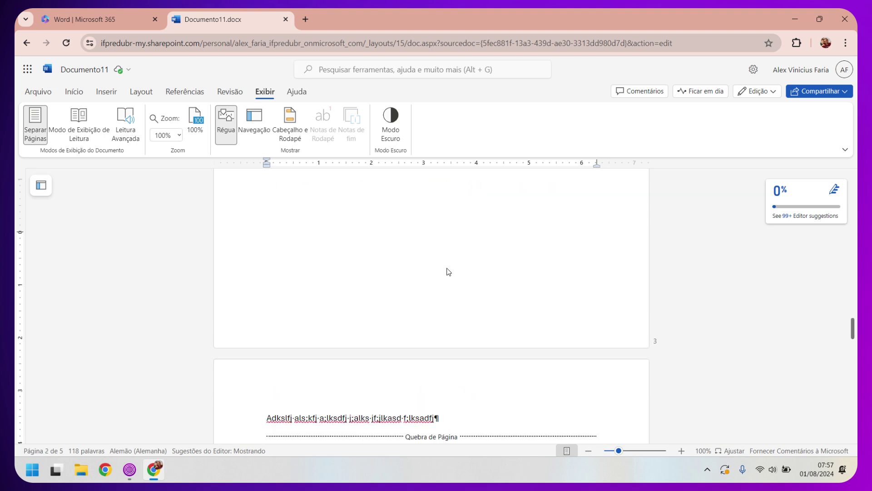
pyautogui.scroll(-10, 448, 271)
pyautogui.scroll(-10, 449, 271)
pyautogui.scroll(-5, 448, 272)
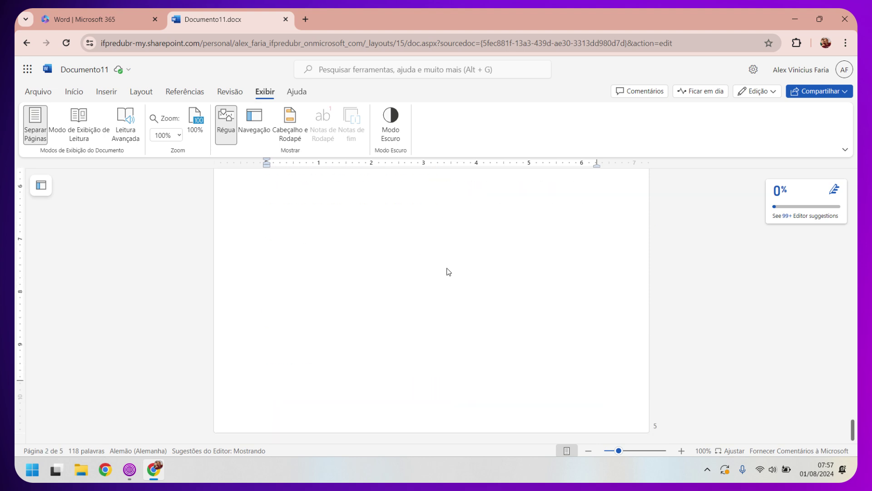
pyautogui.scroll(5, 448, 271)
pyautogui.scroll(5, 448, 271)
pyautogui.scroll(10, 448, 271)
pyautogui.scroll(5, 448, 271)
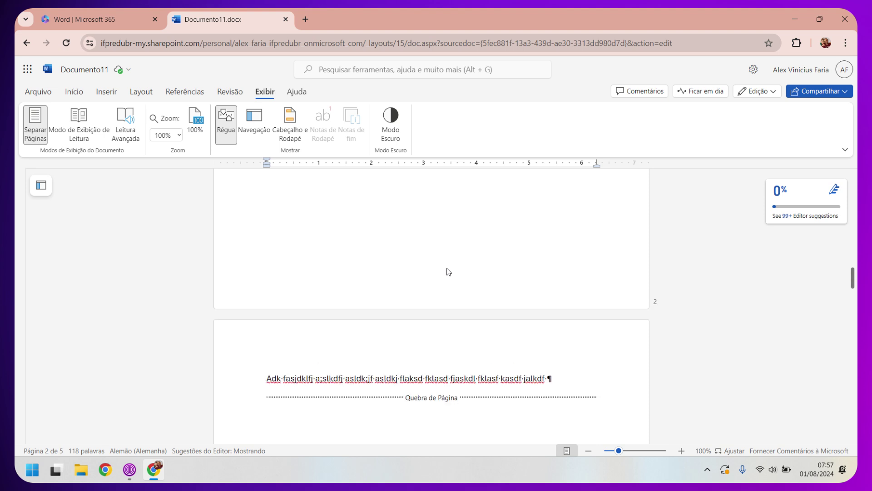
pyautogui.scroll(5, 448, 271)
pyautogui.scroll(5, 448, 271)
pyautogui.scroll(5, 448, 271)
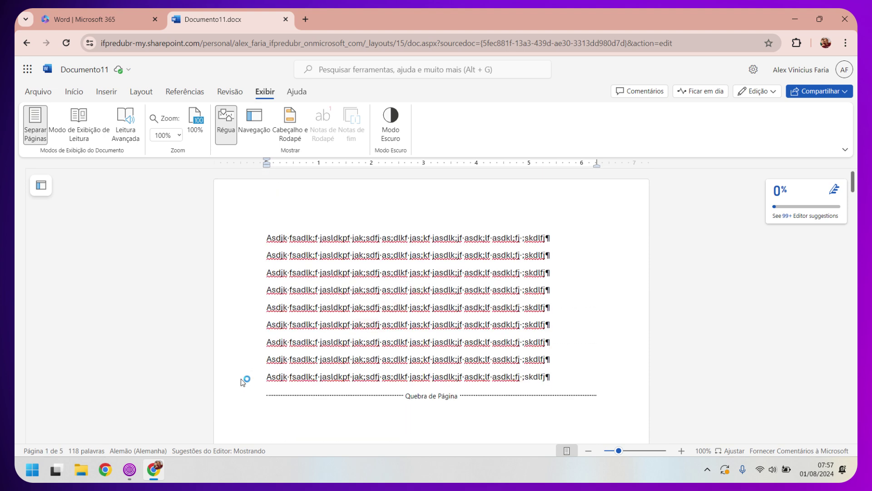
pyautogui.click(130, 469)
pyautogui.click(160, 472)
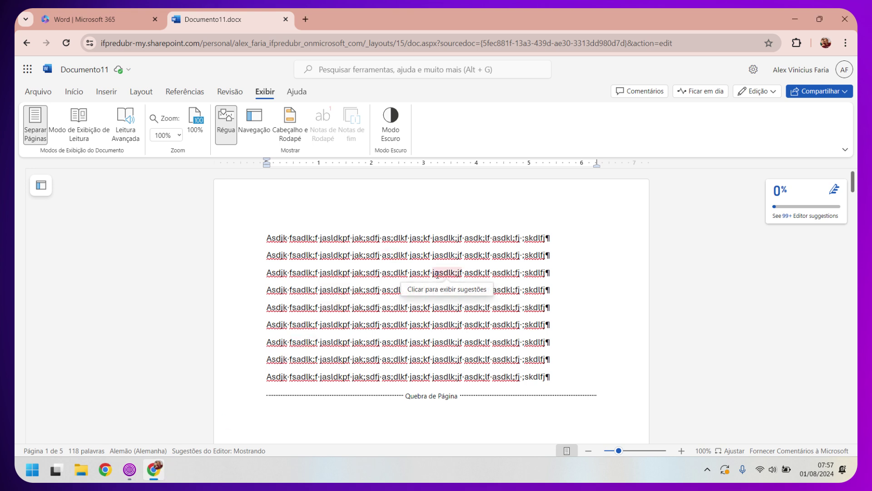
pyautogui.click(40, 130)
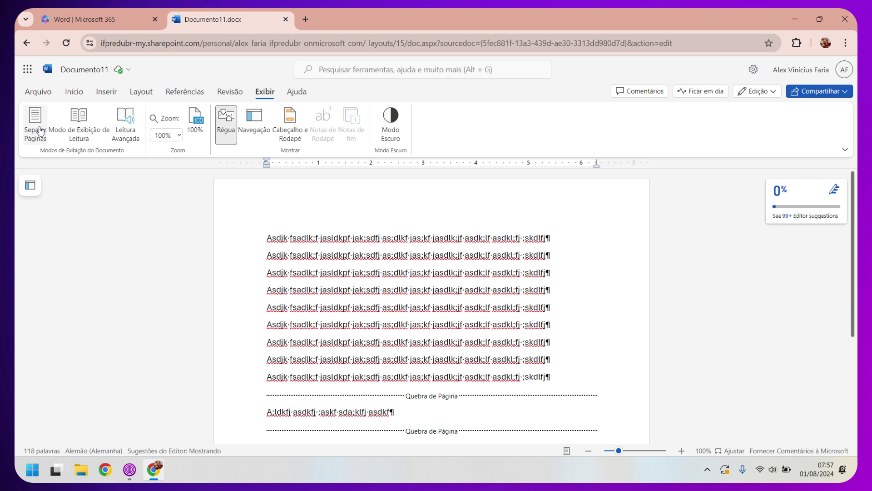
pyautogui.click(40, 130)
pyautogui.click(40, 130)
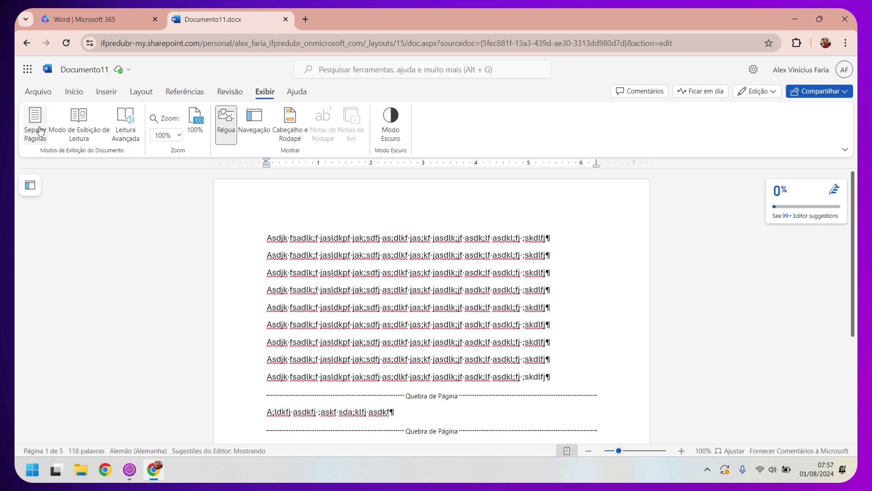
pyautogui.click(40, 130)
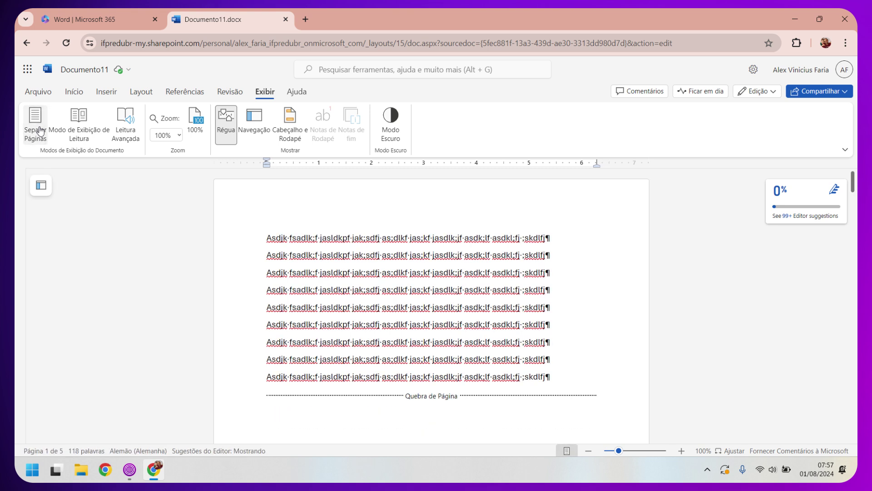
# Toggle the ¶ formatting marks off, scroll to page 4, and turn them back on.
pyautogui.click(73, 92)
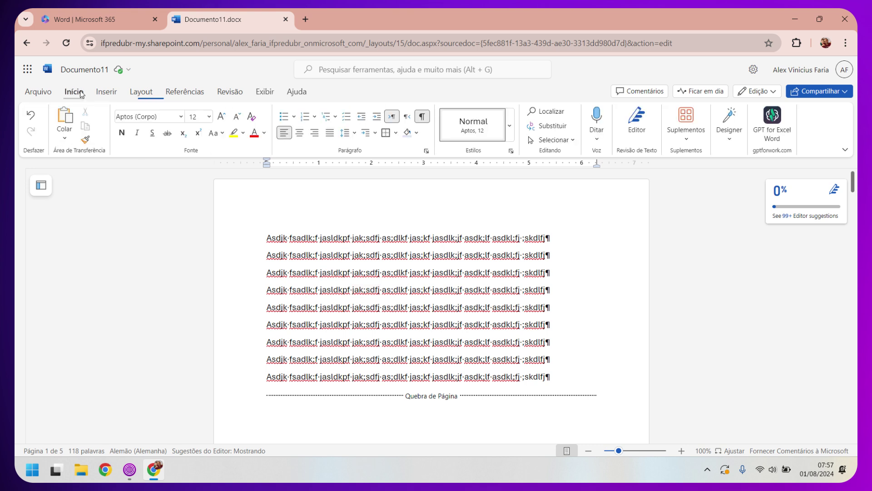
pyautogui.click(421, 119)
pyautogui.scroll(-5, 399, 286)
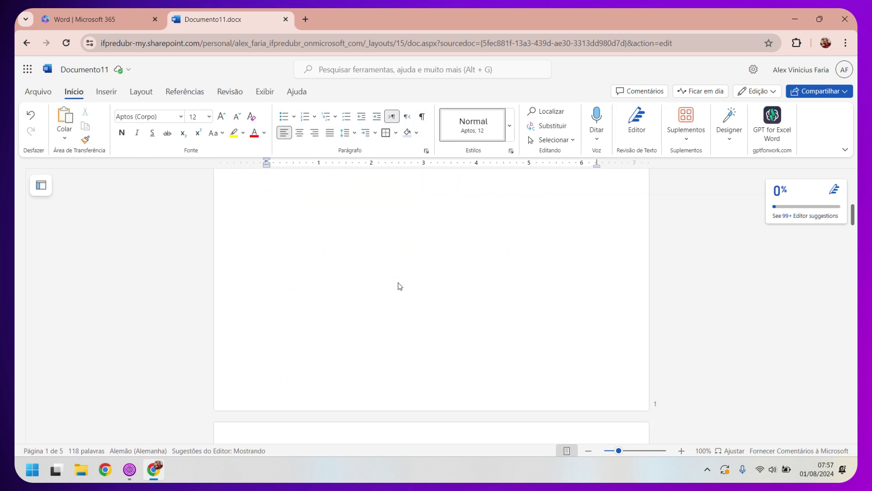
pyautogui.scroll(-3, 399, 285)
pyautogui.scroll(-3, 398, 285)
pyautogui.scroll(-2, 398, 285)
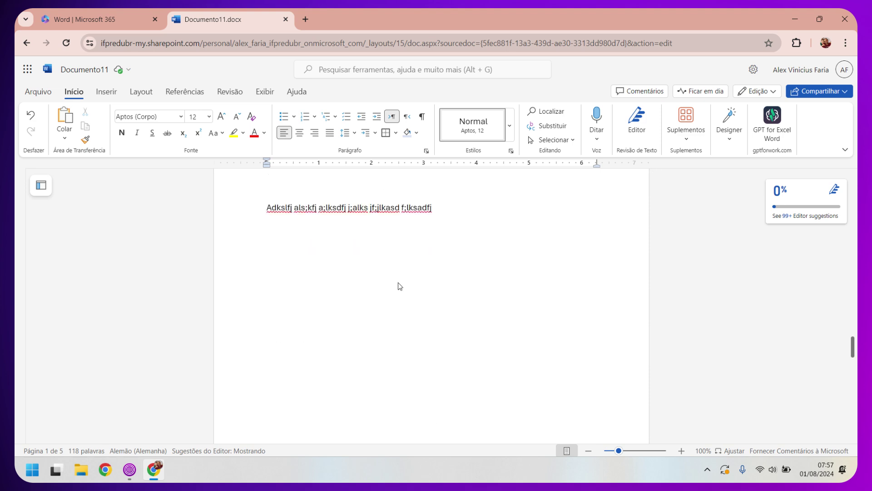
pyautogui.scroll(-5, 399, 285)
pyautogui.scroll(-5, 399, 285)
pyautogui.scroll(-3, 398, 285)
pyautogui.scroll(-3, 399, 285)
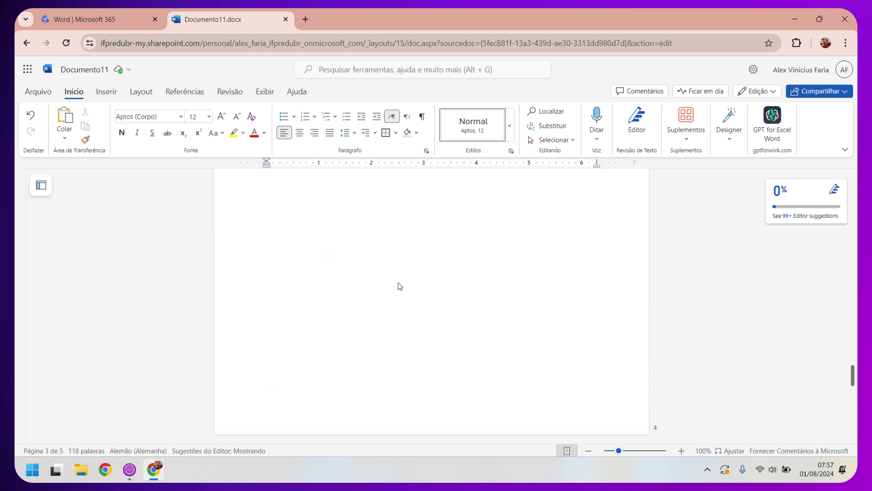
pyautogui.scroll(-5, 398, 285)
pyautogui.scroll(-5, 399, 285)
pyautogui.scroll(-5, 399, 285)
pyautogui.scroll(-3, 398, 285)
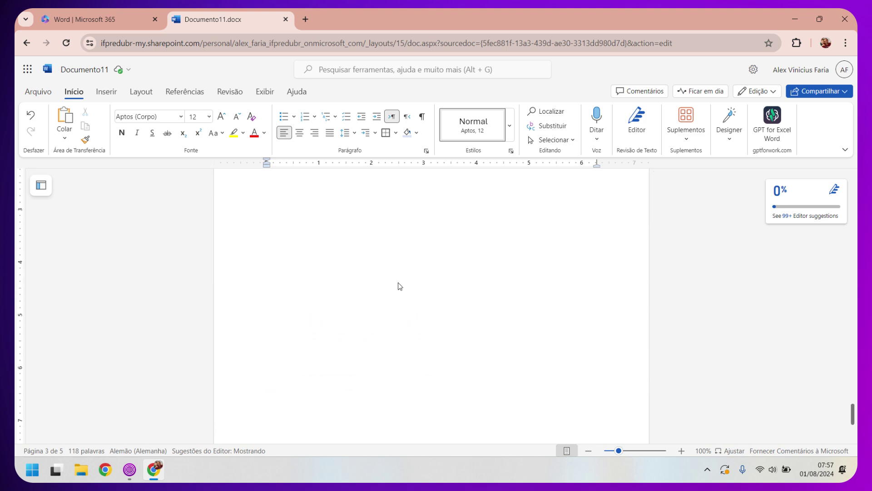
pyautogui.scroll(-4, 399, 285)
pyautogui.scroll(5, 399, 285)
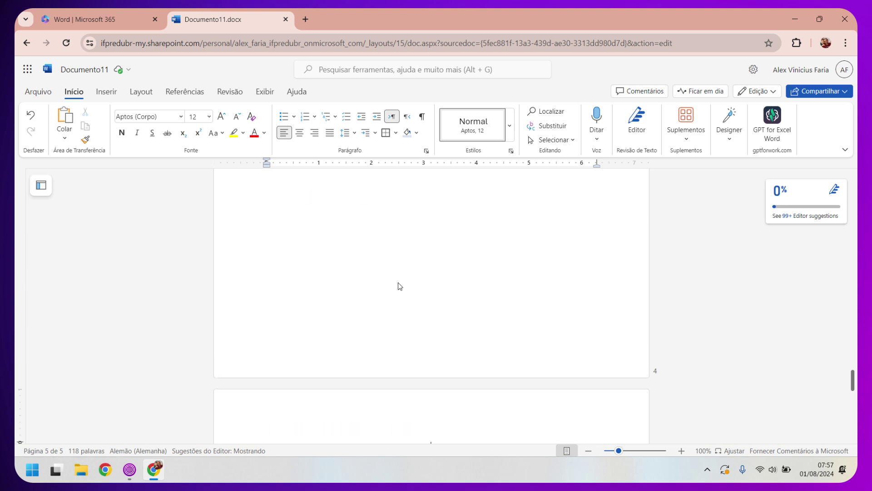
pyautogui.scroll(5, 399, 285)
pyautogui.scroll(5, 398, 286)
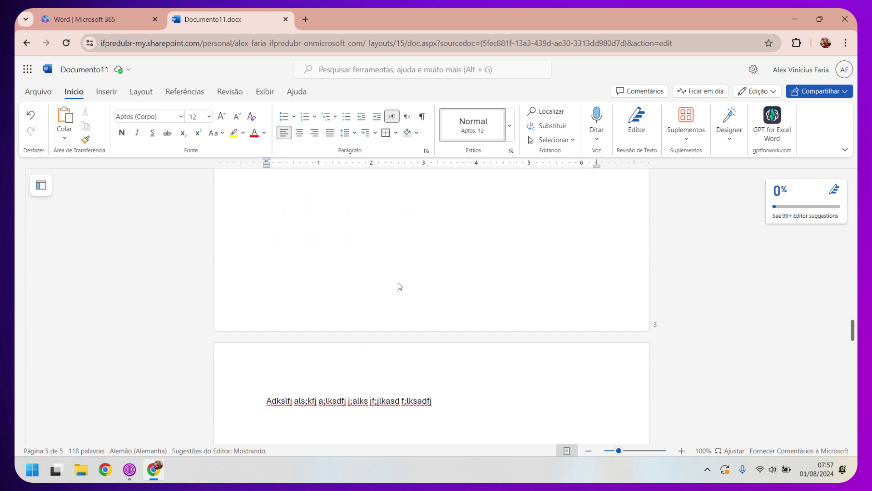
pyautogui.click(422, 116)
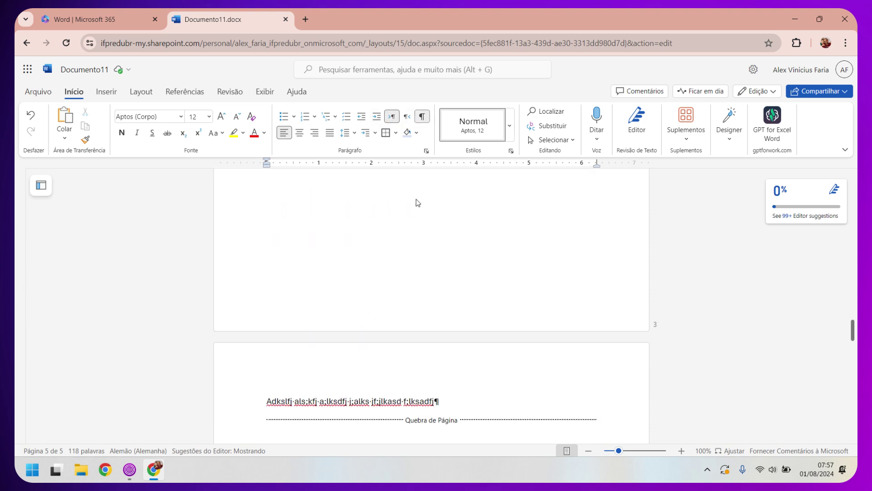
pyautogui.click(603, 422)
pyautogui.scroll(-2, 563, 418)
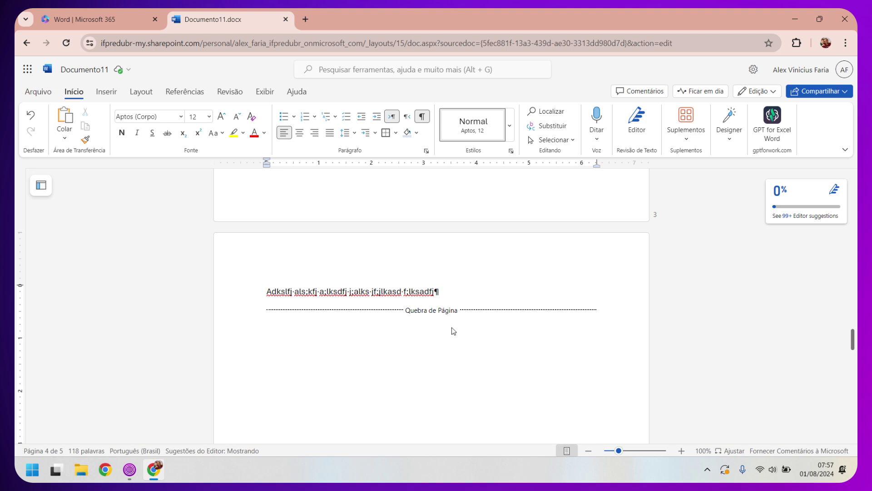
pyautogui.hotkey('ctrl', 'z')
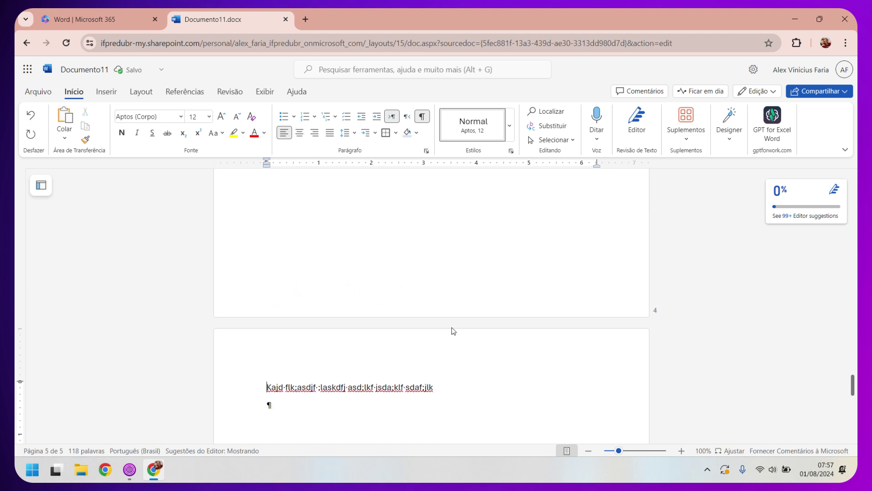
pyautogui.hotkey('ctrl', 'z')
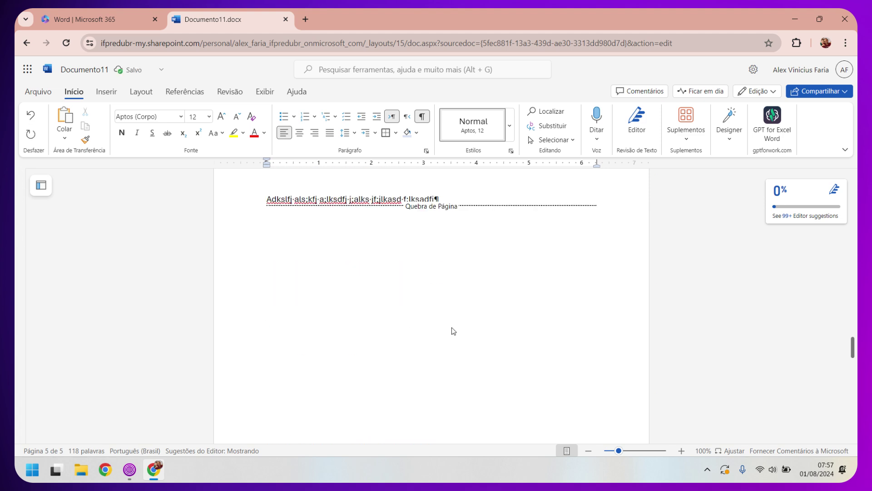
pyautogui.click(489, 310)
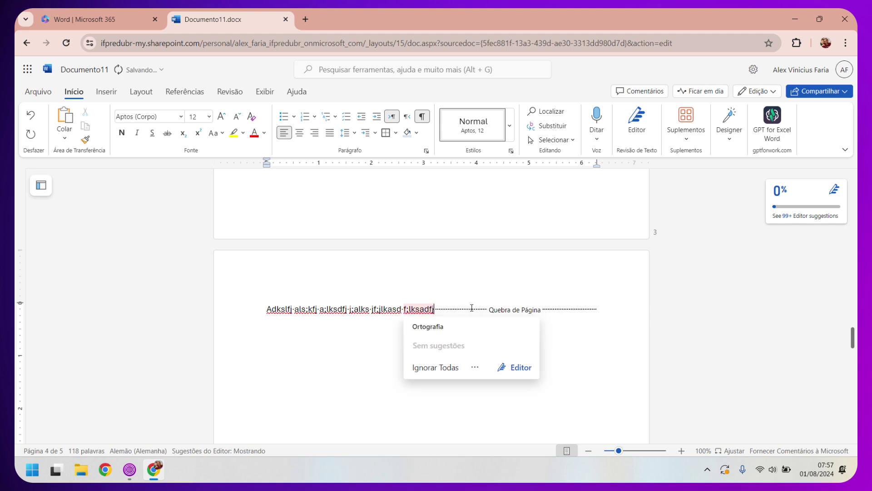
pyautogui.hotkey('ctrl', 'z')
pyautogui.hotkey('ctrl', 'z')
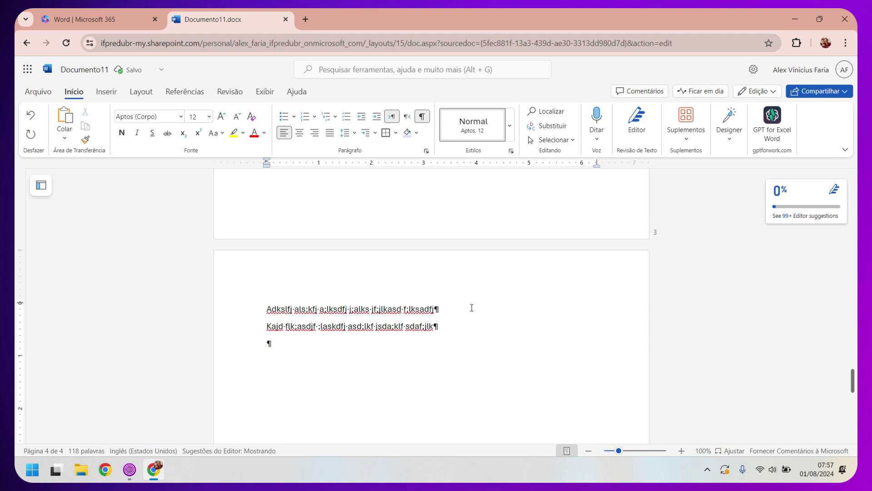
pyautogui.hotkey('ctrl', 'Return')
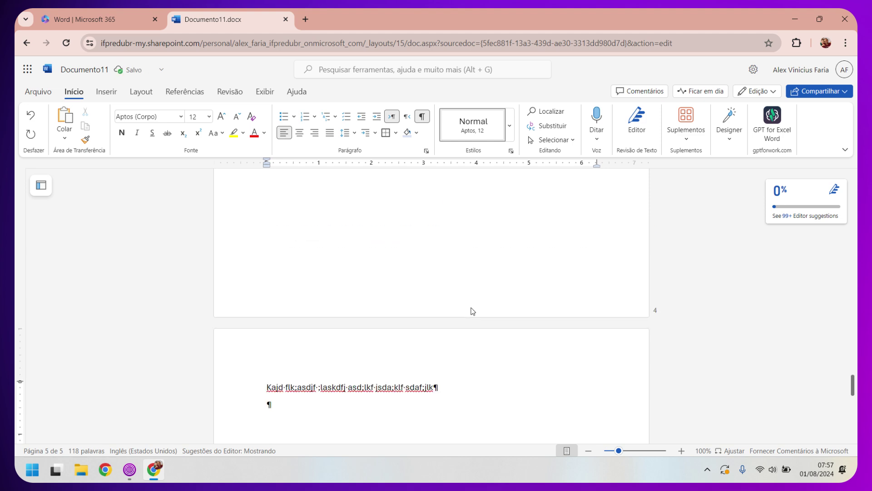
pyautogui.scroll(10, 472, 312)
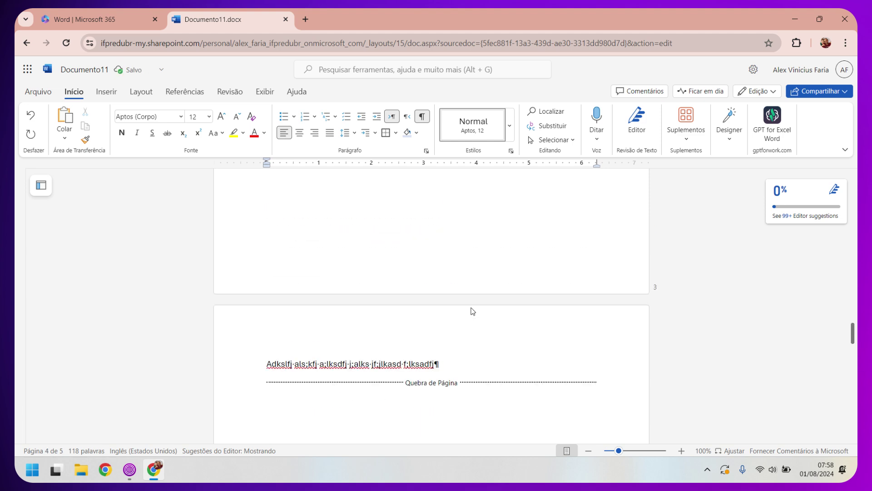
pyautogui.scroll(-2, 472, 311)
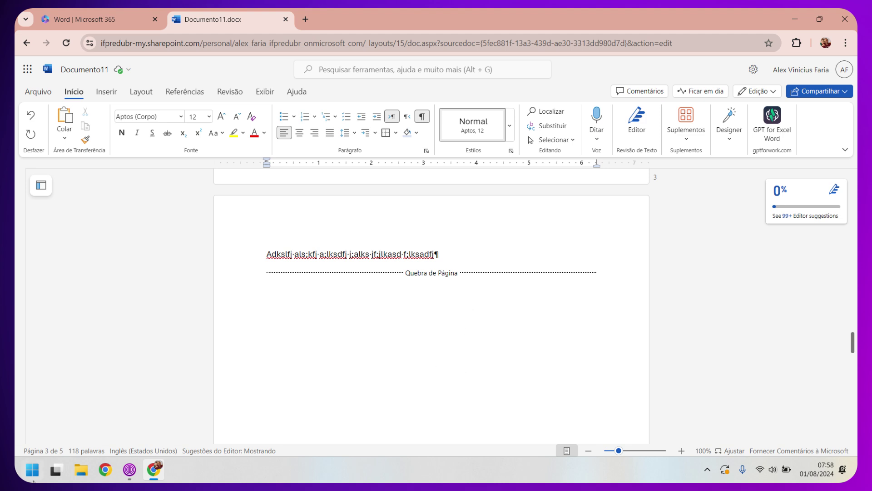
# Switch to another taskbar app and back to Chrome, then show Documento11's Exibir options.
pyautogui.click(129, 470)
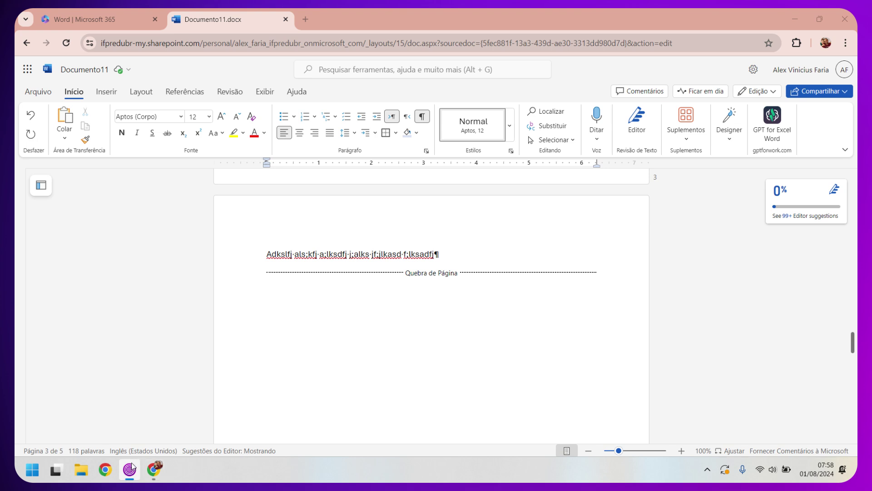
pyautogui.click(153, 469)
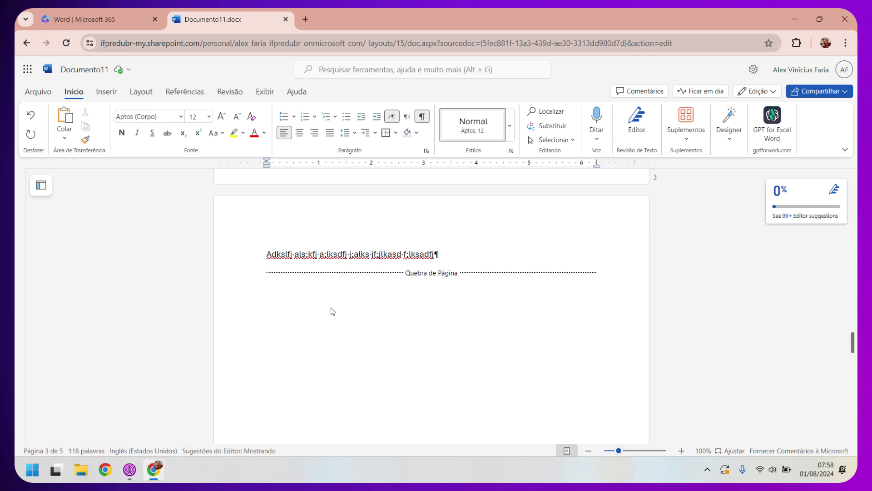
pyautogui.click(265, 92)
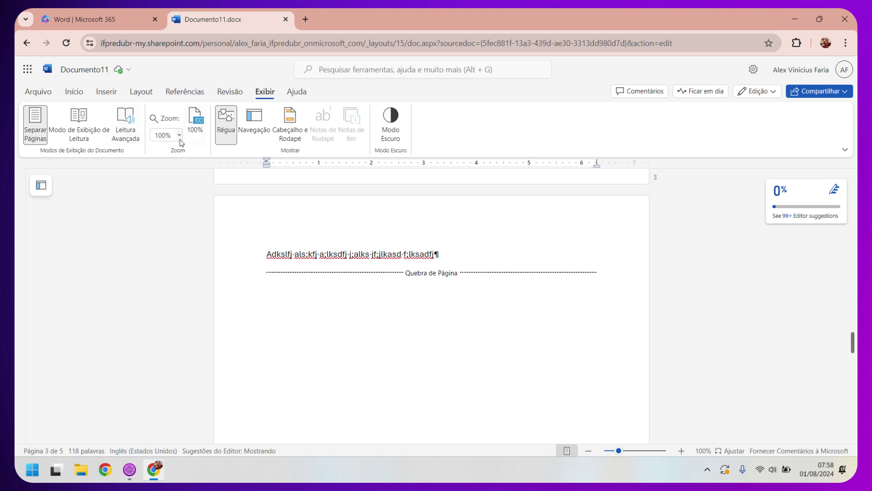
# Pick a larger level from the Exibir Zoom list, then Ctrl+scroll until zoom reads 160%.
pyautogui.click(179, 139)
pyautogui.click(179, 140)
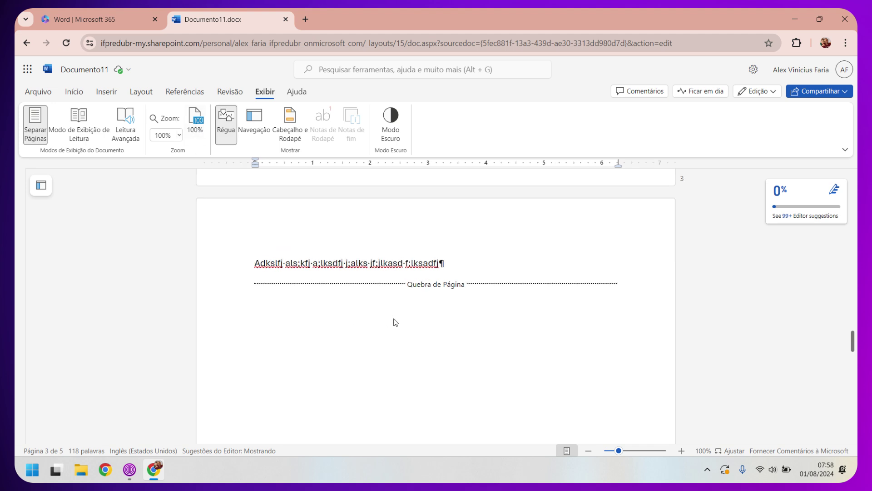
pyautogui.scroll(4, 395, 321)
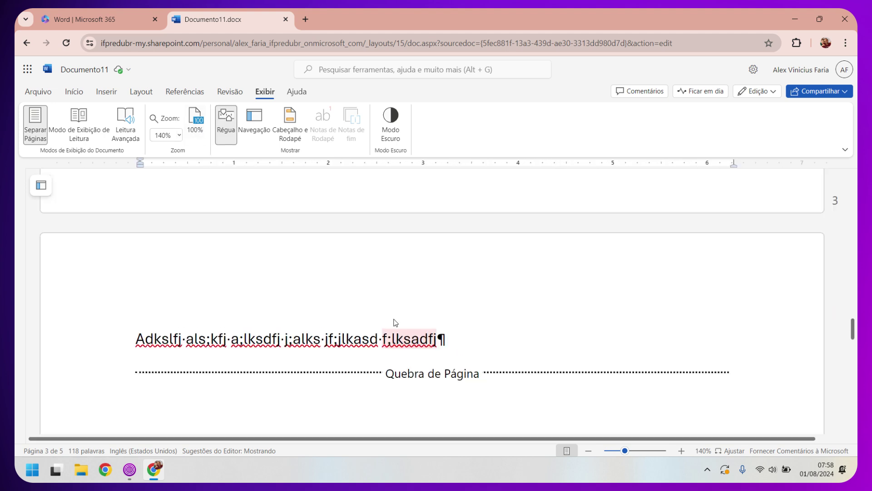
pyautogui.scroll(-4, 396, 321)
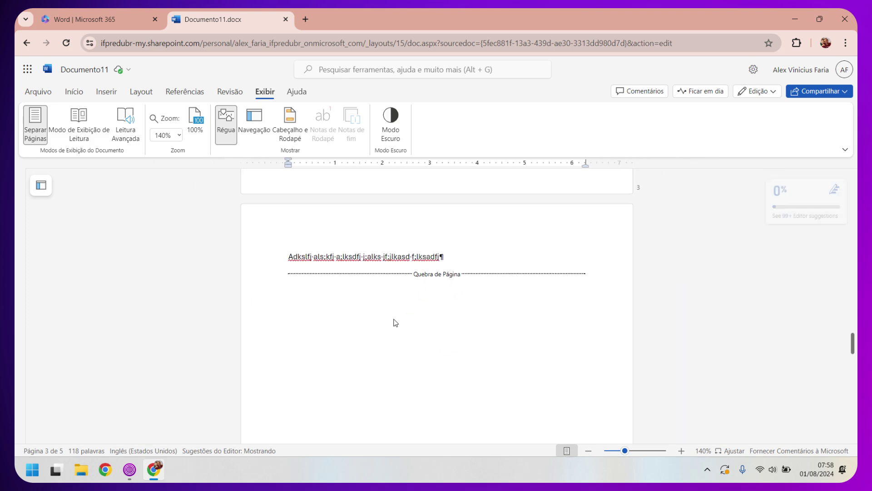
pyautogui.scroll(-2, 395, 322)
pyautogui.scroll(2, 395, 322)
pyautogui.scroll(2, 395, 321)
pyautogui.scroll(2, 395, 322)
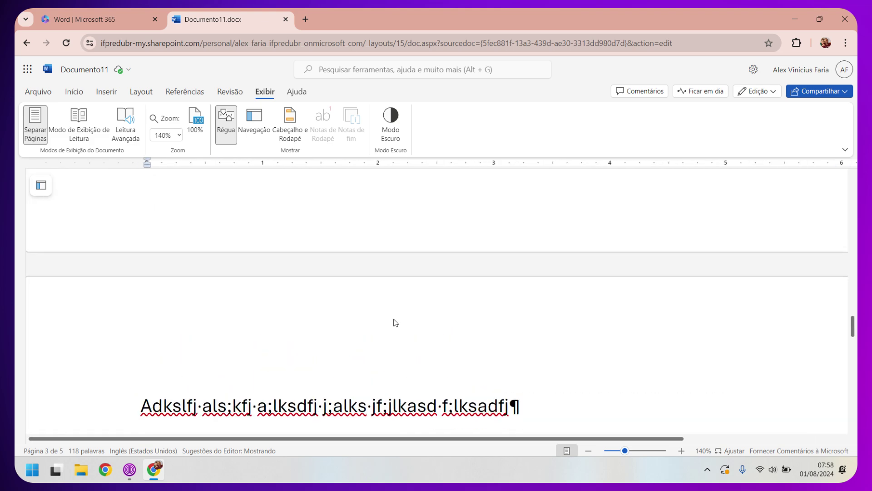
pyautogui.scroll(-2, 395, 322)
pyautogui.scroll(-3, 395, 322)
pyautogui.scroll(2, 395, 322)
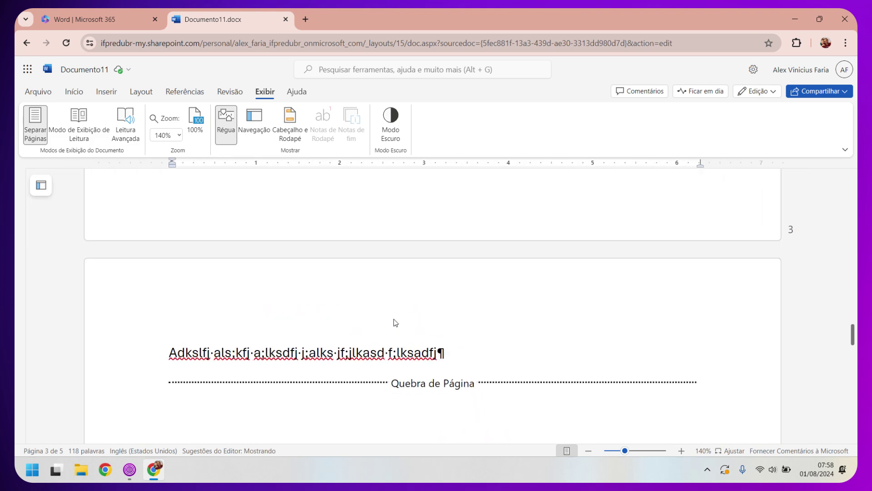
pyautogui.scroll(1, 395, 321)
pyautogui.scroll(-2, 395, 321)
pyautogui.scroll(2, 396, 322)
pyautogui.scroll(-1, 395, 321)
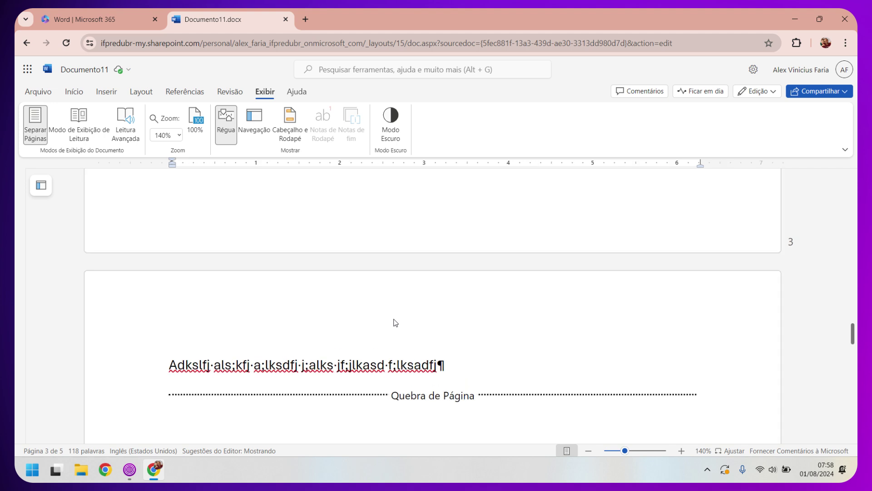
pyautogui.scroll(-3, 395, 321)
pyautogui.scroll(3, 396, 322)
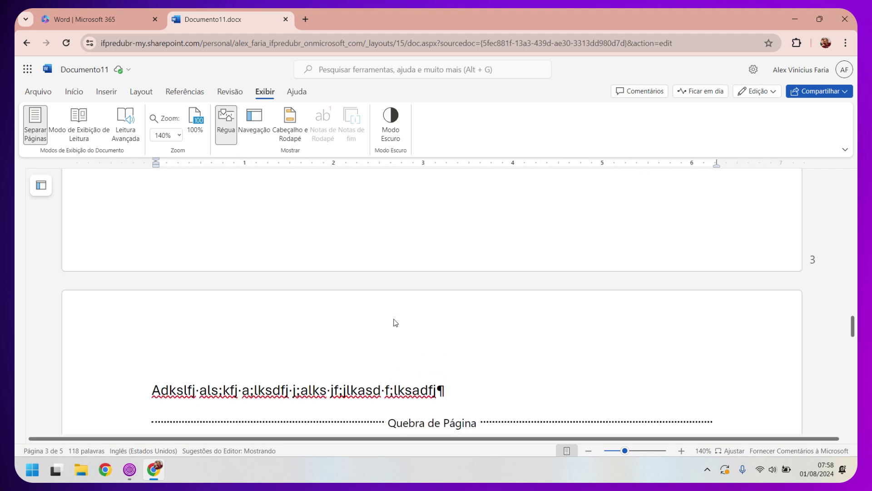
pyautogui.scroll(-1, 396, 322)
pyautogui.scroll(-2, 395, 322)
pyautogui.scroll(-2, 395, 322)
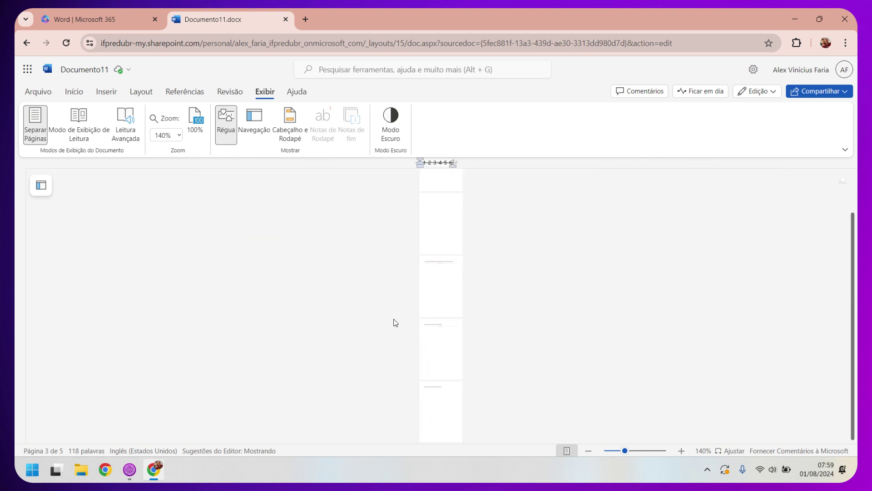
pyautogui.scroll(3, 395, 322)
pyautogui.scroll(2, 395, 323)
pyautogui.scroll(-1, 395, 322)
pyautogui.scroll(1, 396, 322)
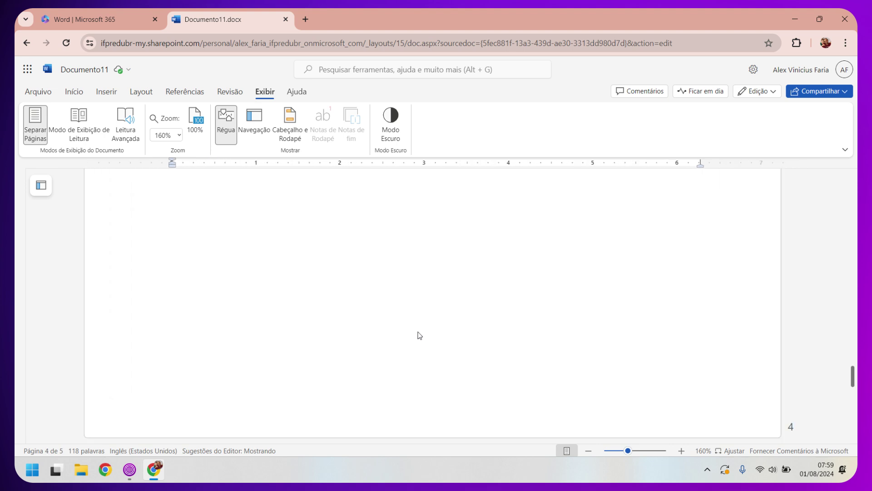
# Toggle the ruler off and back on, then open the Navigation pane's text search.
pyautogui.click(230, 135)
pyautogui.click(230, 135)
pyautogui.click(255, 127)
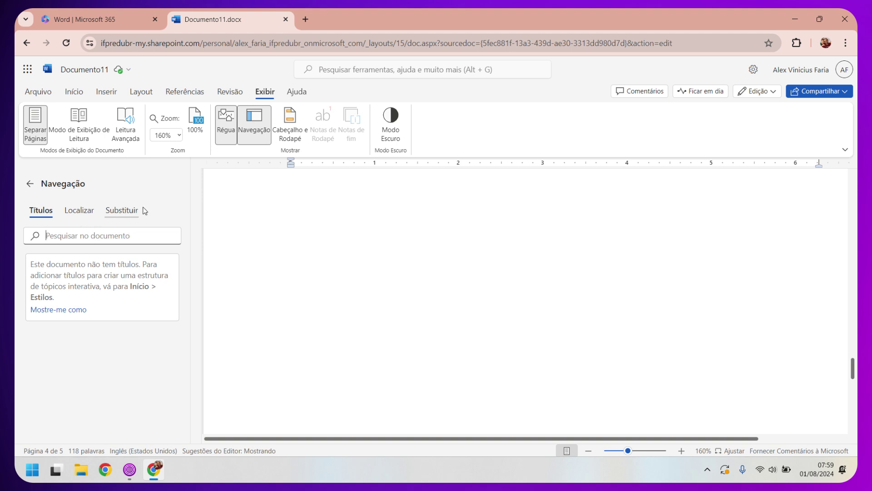
pyautogui.click(82, 212)
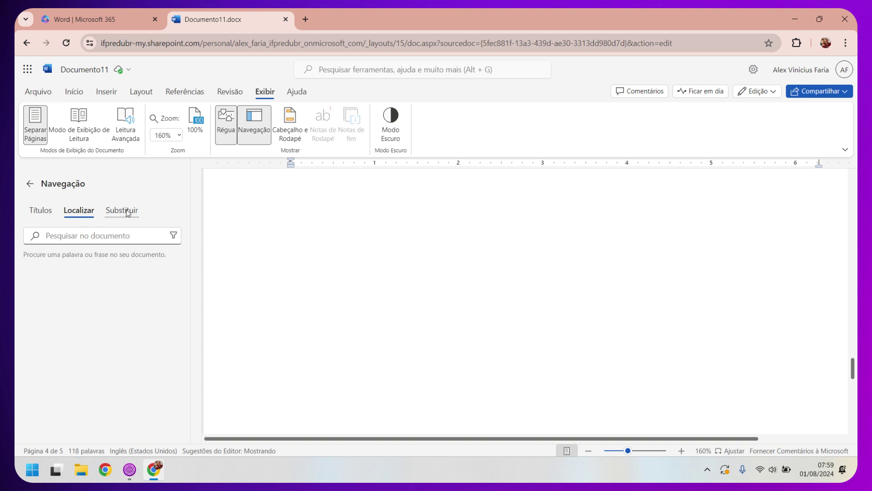
# Check the find-and-replace options, close the Navigation pane, and open Cabeçalho e Rodapé editing.
pyautogui.click(128, 213)
pyautogui.click(78, 214)
pyautogui.click(127, 212)
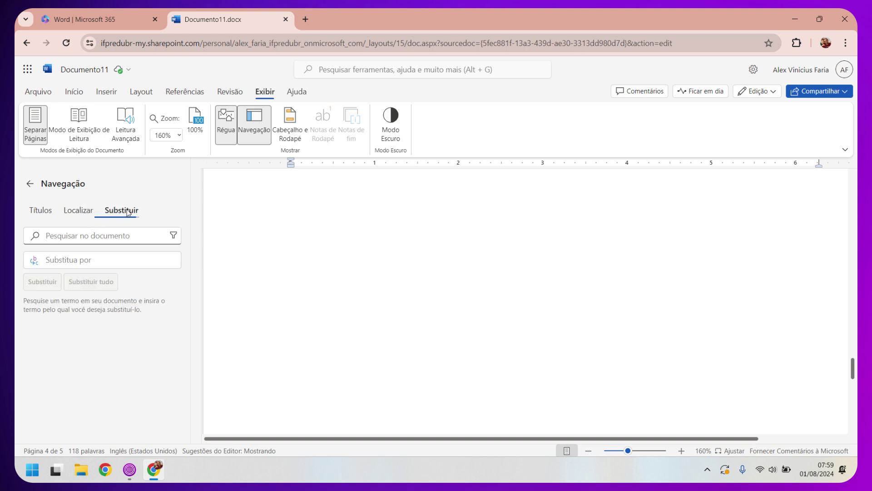
pyautogui.click(73, 212)
pyautogui.click(30, 184)
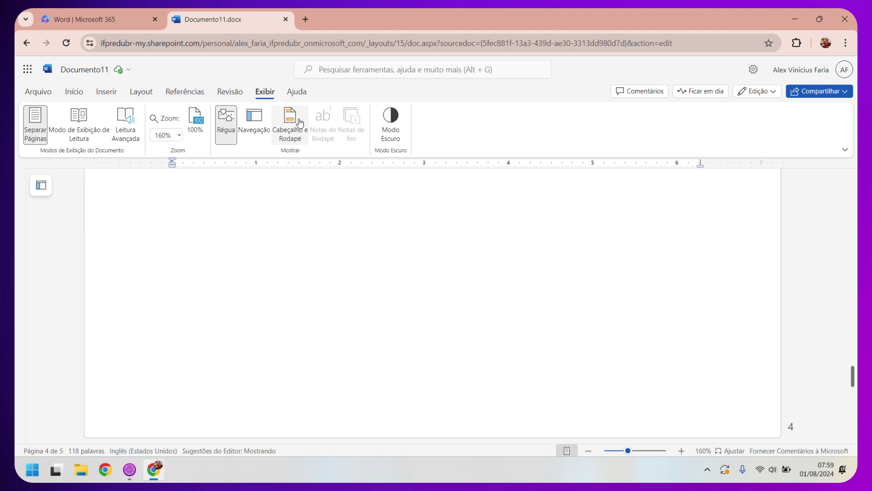
pyautogui.click(300, 123)
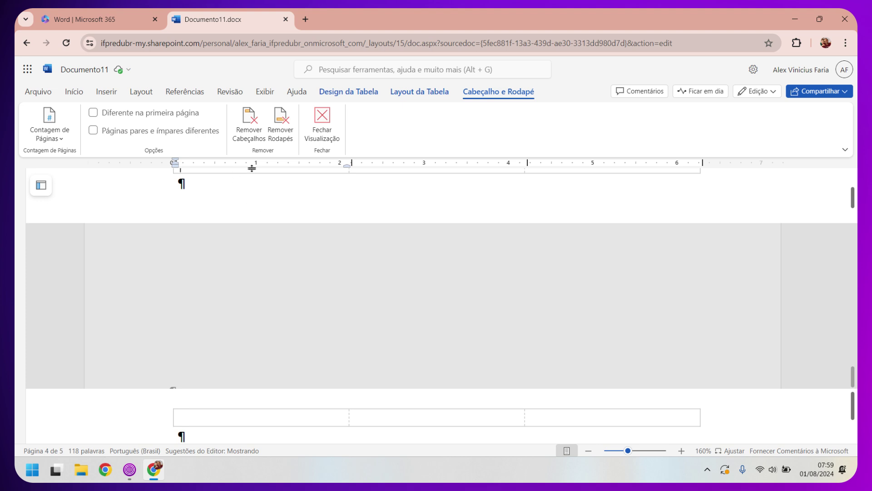
# Zoom the page in, then slightly out, and turn off the ¶ formatting marks on Início.
pyautogui.keyDown('ctrl'); pyautogui.scroll(-2, 276, 186); pyautogui.keyUp('ctrl')
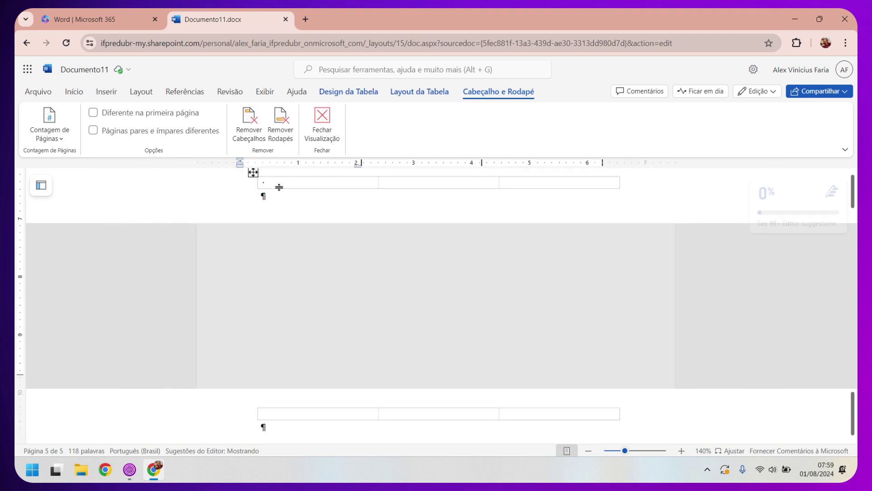
pyautogui.keyDown('ctrl'); pyautogui.scroll(-2, 291, 196); pyautogui.keyUp('ctrl')
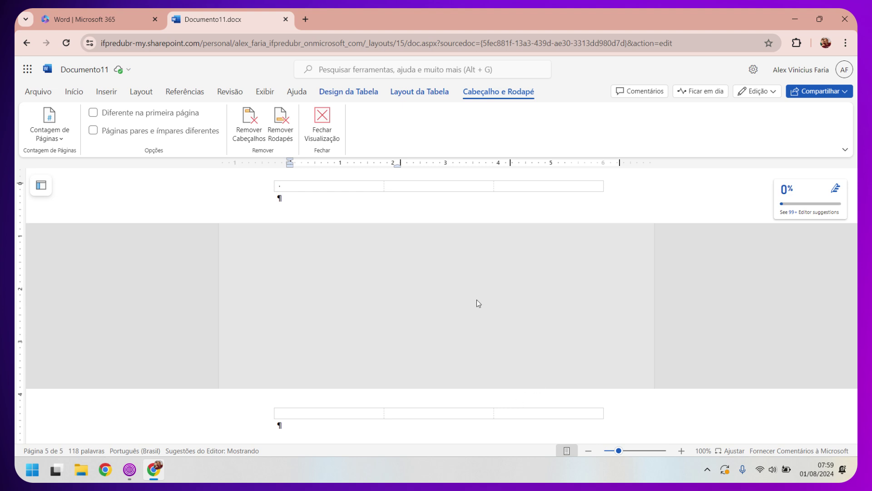
pyautogui.click(681, 451)
pyautogui.click(681, 450)
pyautogui.click(681, 451)
pyautogui.click(681, 450)
pyautogui.click(681, 451)
pyautogui.click(682, 450)
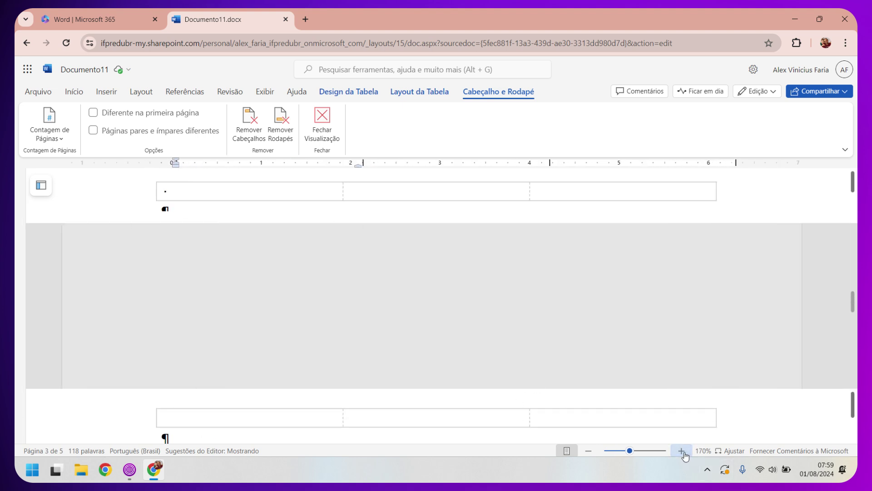
pyautogui.click(589, 450)
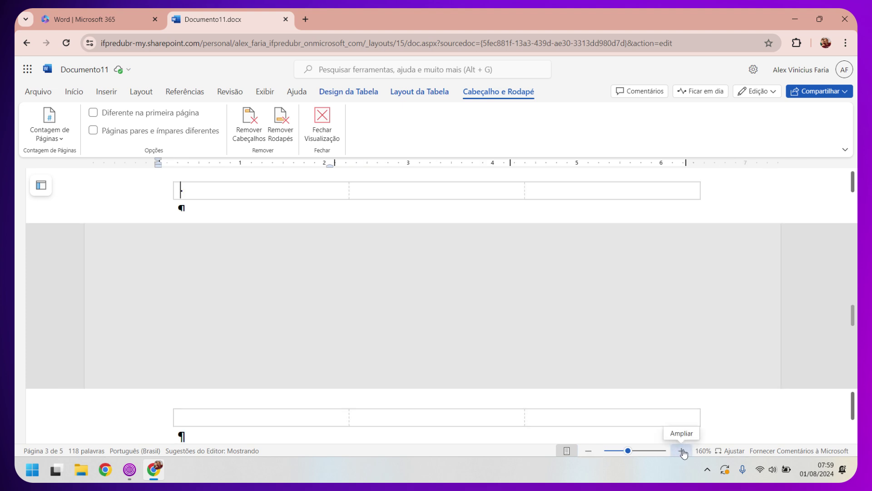
pyautogui.click(73, 91)
pyautogui.click(422, 117)
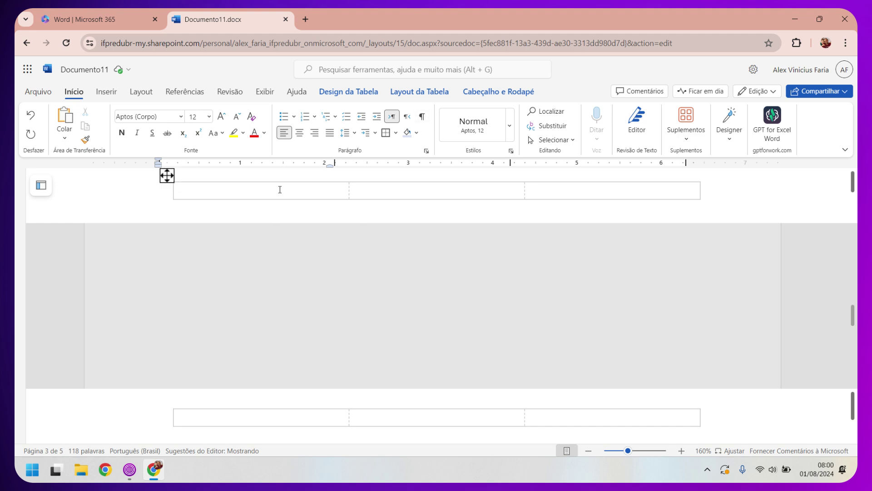
# Fill the three header cells with TJ-SP, Vara CRIMINAL and PÁGINA, then return to the body.
pyautogui.write('TJ')
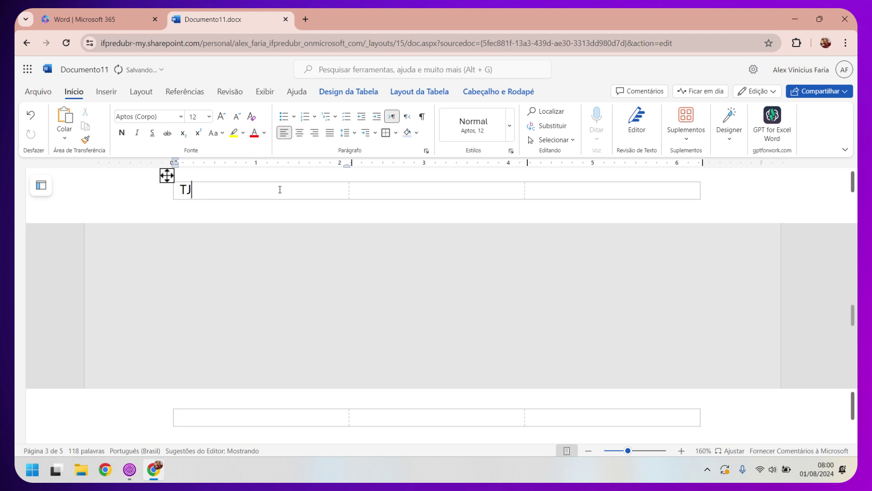
pyautogui.write('-SP')
pyautogui.click(400, 192)
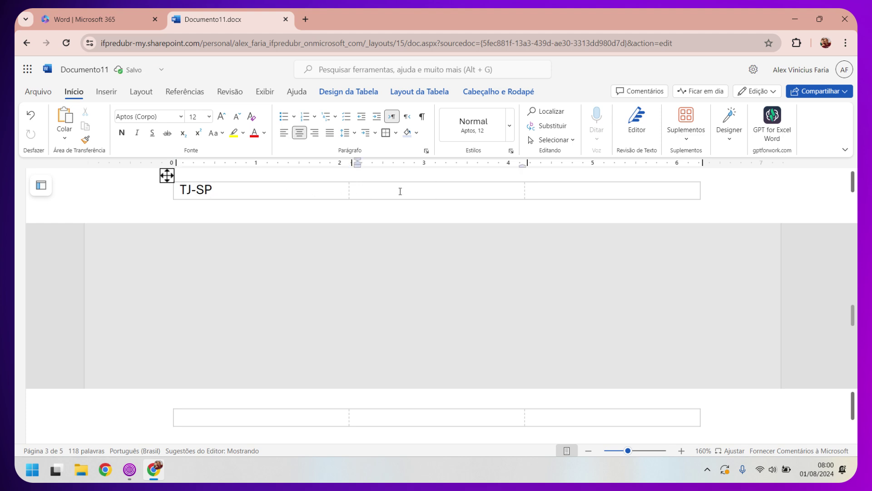
pyautogui.write('vara CR')
pyautogui.write('IMINAL')
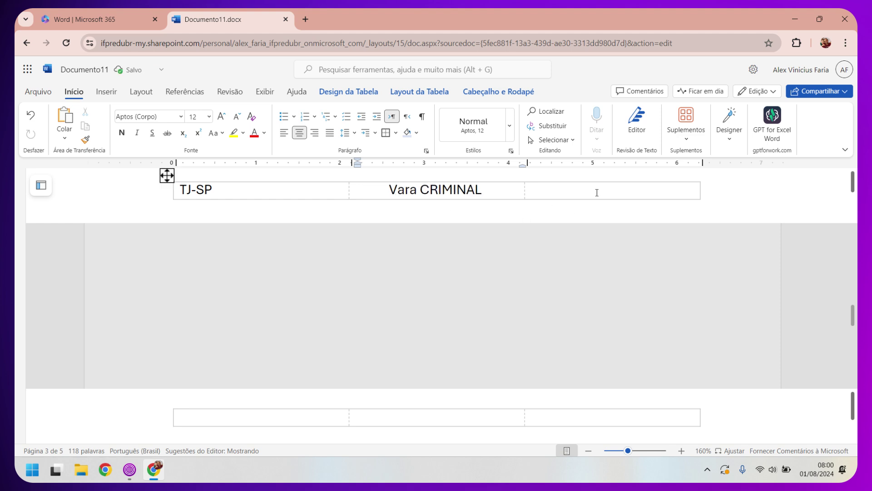
pyautogui.click(596, 191)
pyautogui.write('P')
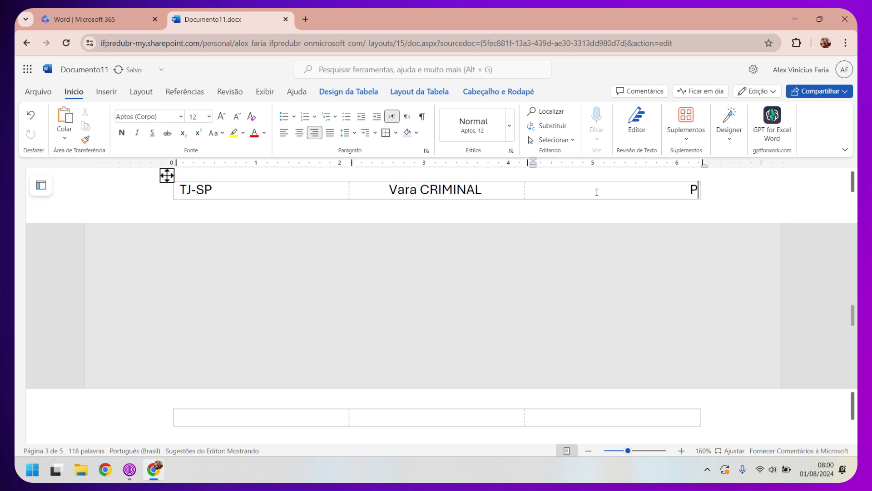
pyautogui.write('ÁGIAN')
pyautogui.press('BackSpace')
pyautogui.press('BackSpace')
pyautogui.press('BackSpace')
pyautogui.write('INA')
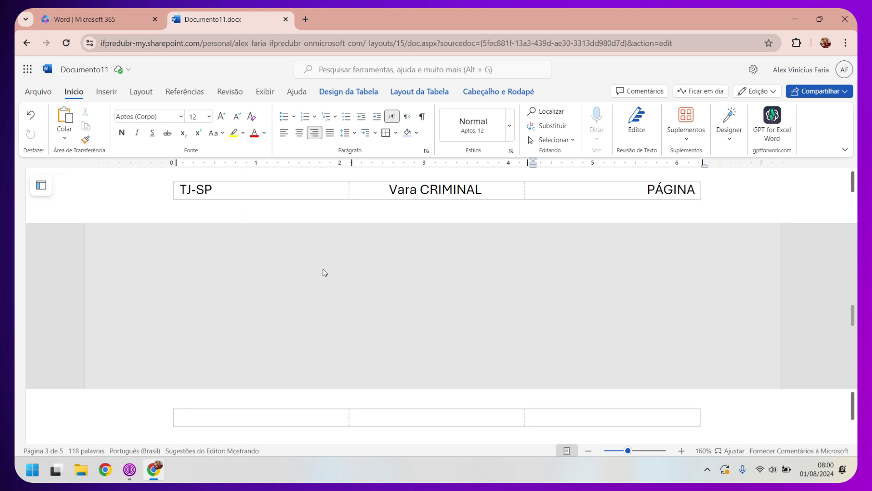
pyautogui.doubleClick(348, 285)
pyautogui.scroll(5, 349, 290)
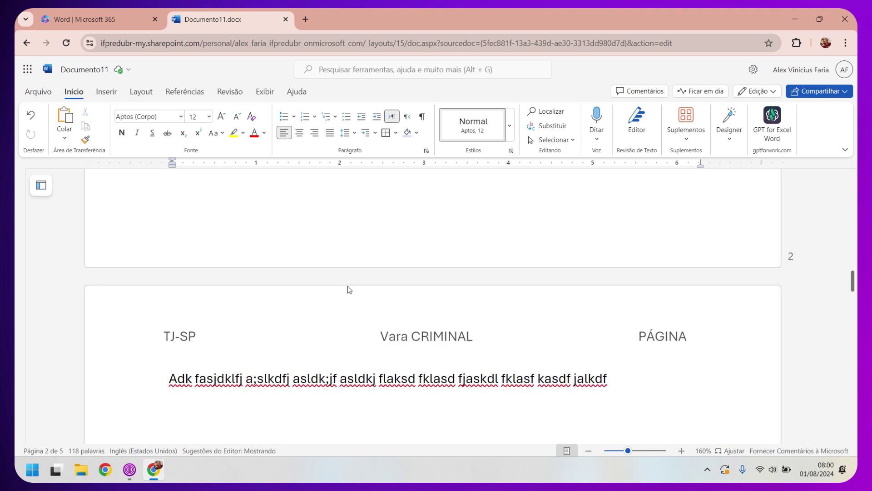
# Scroll to page 3 and reopen header and footer editing from the header area.
pyautogui.scroll(-3, 350, 289)
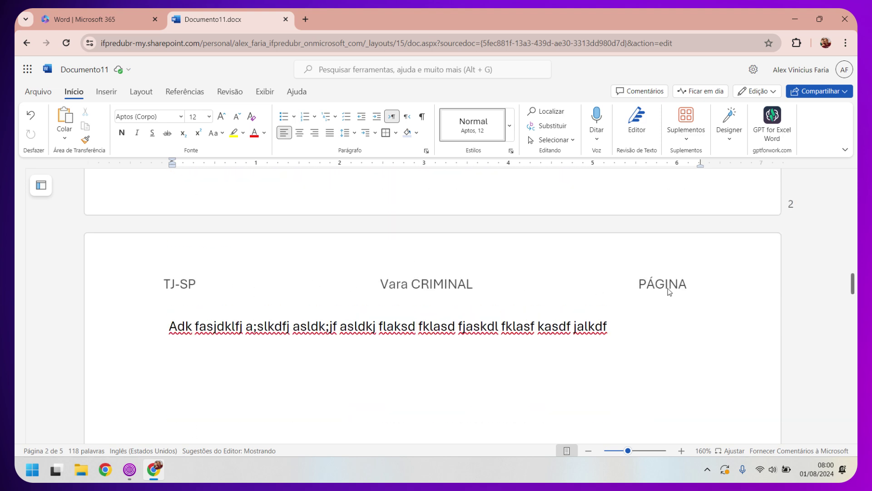
pyautogui.doubleClick(181, 286)
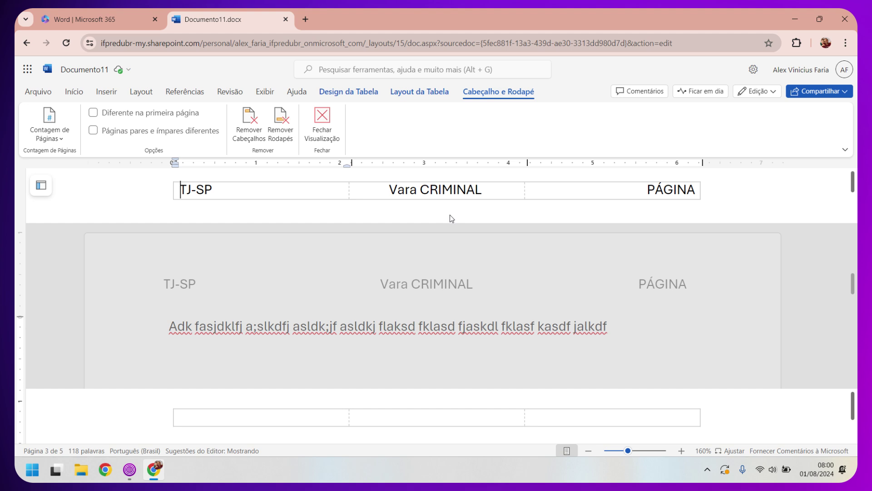
pyautogui.doubleClick(403, 317)
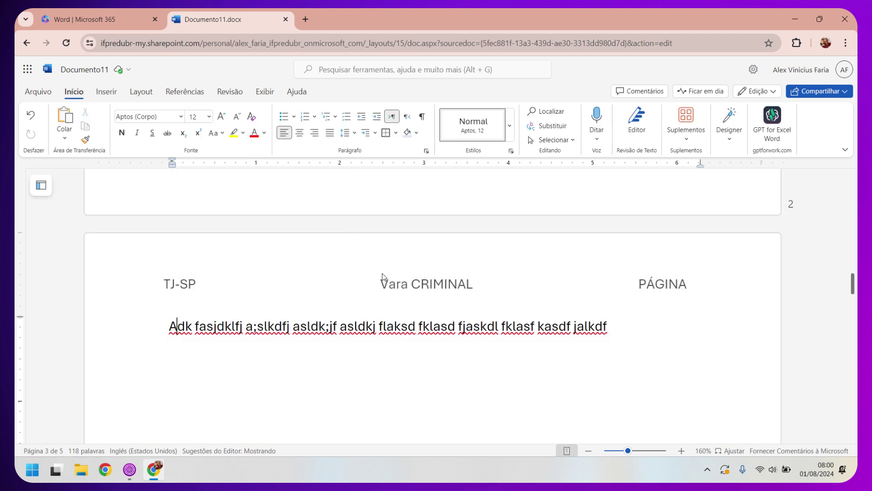
pyautogui.click(400, 287)
pyautogui.doubleClick(400, 287)
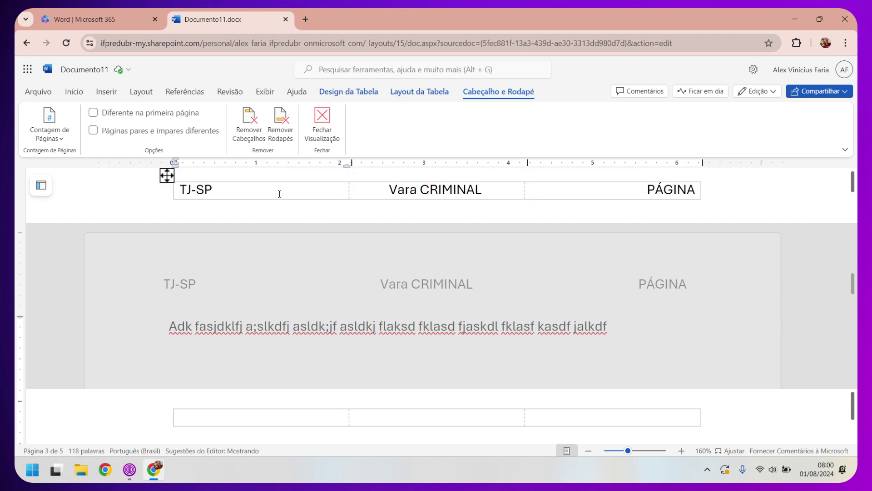
pyautogui.click(280, 415)
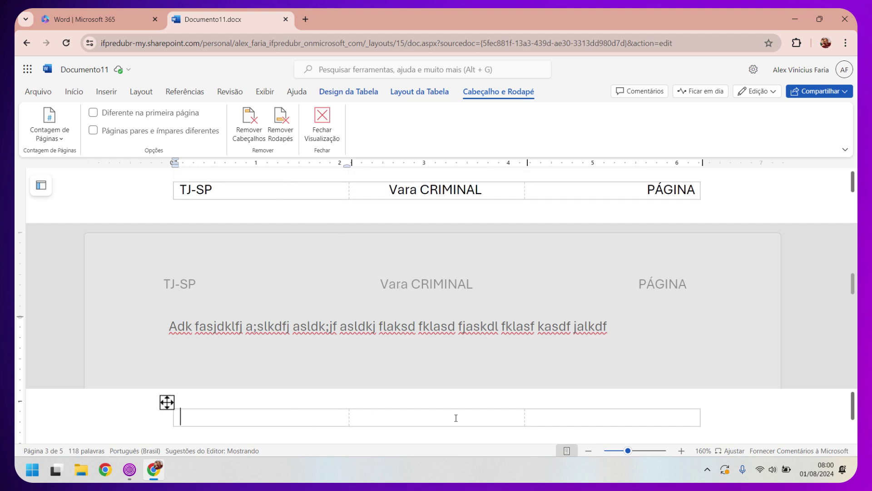
pyautogui.click(456, 417)
pyautogui.write('RUA ')
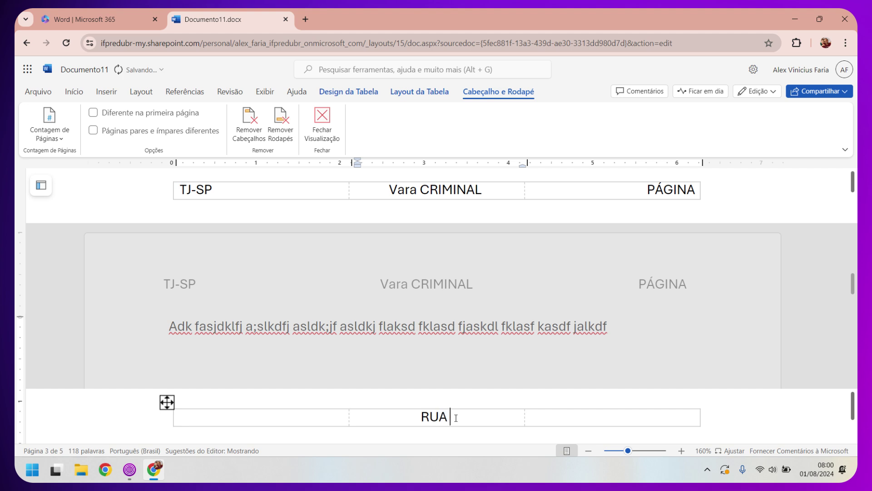
pyautogui.write('VICENTE ')
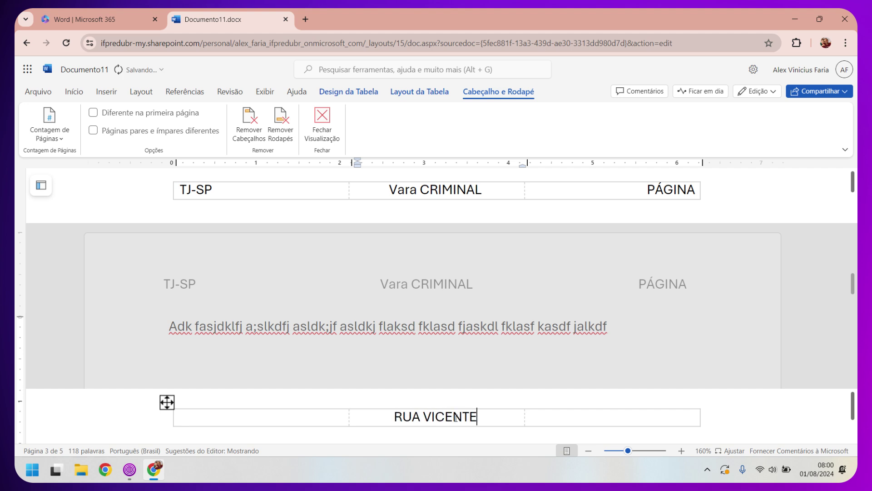
pyautogui.write('AUG')
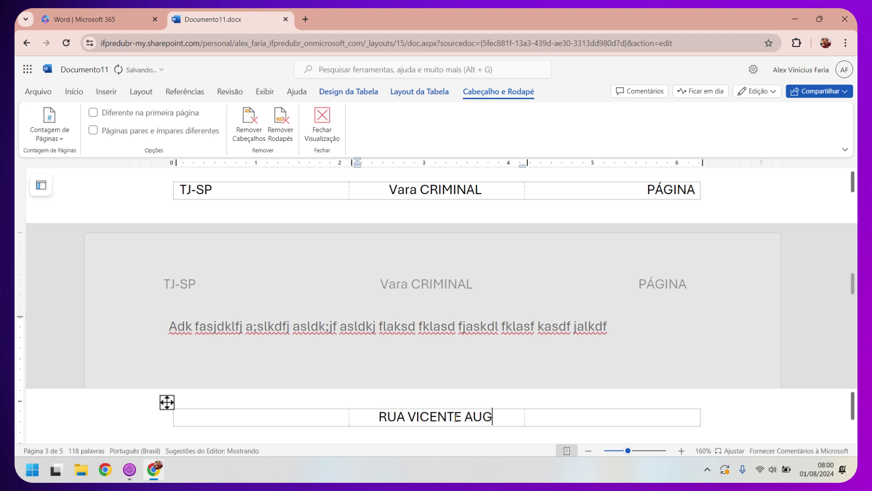
pyautogui.write('USTO')
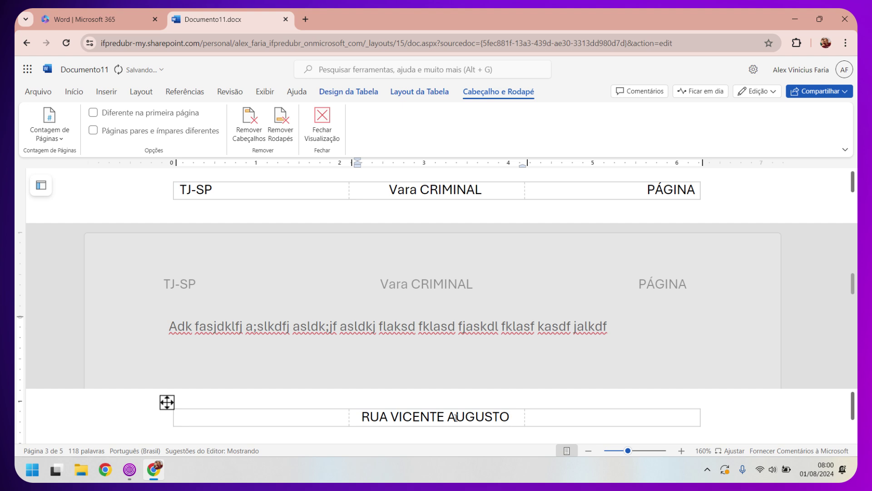
pyautogui.write(', 1212')
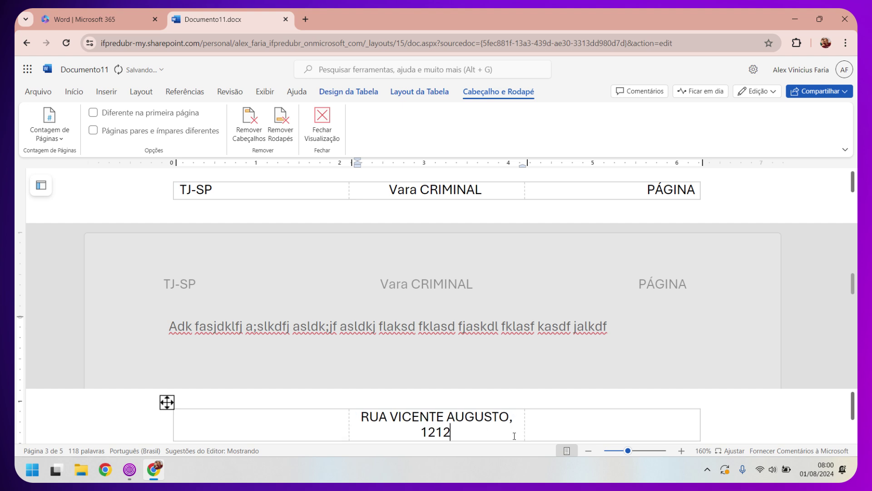
pyautogui.click(589, 424)
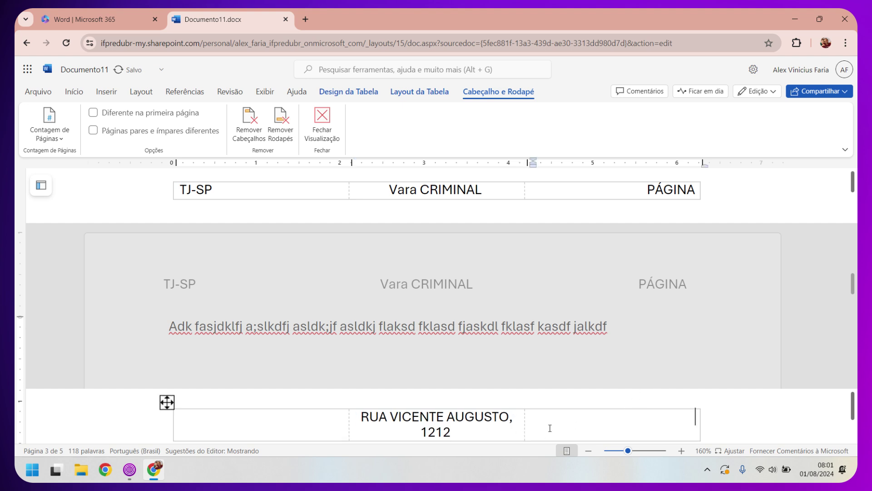
pyautogui.click(487, 426)
pyautogui.moveTo(527, 427)
pyautogui.mouseDown()
pyautogui.moveTo(656, 430)
pyautogui.moveTo(440, 424)
pyautogui.moveTo(641, 425)
pyautogui.moveTo(562, 424)
pyautogui.mouseUp()
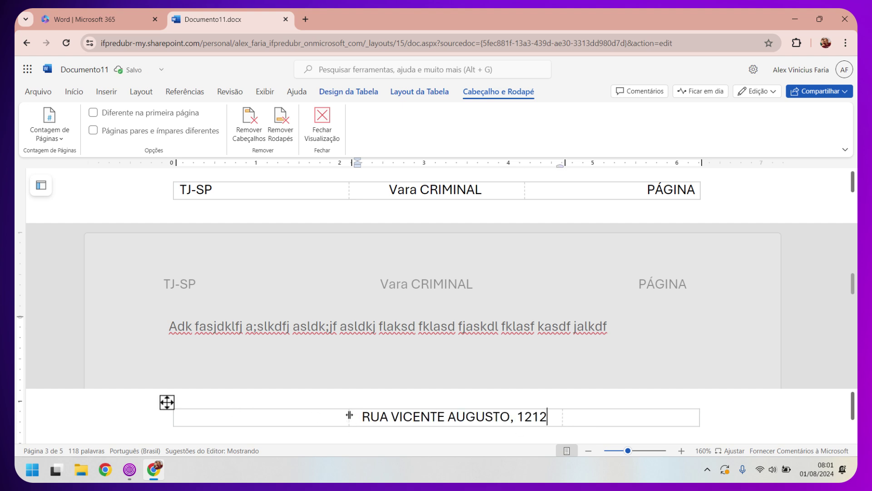
pyautogui.moveTo(349, 415)
pyautogui.mouseDown()
pyautogui.moveTo(265, 415)
pyautogui.moveTo(332, 421)
pyautogui.mouseUp()
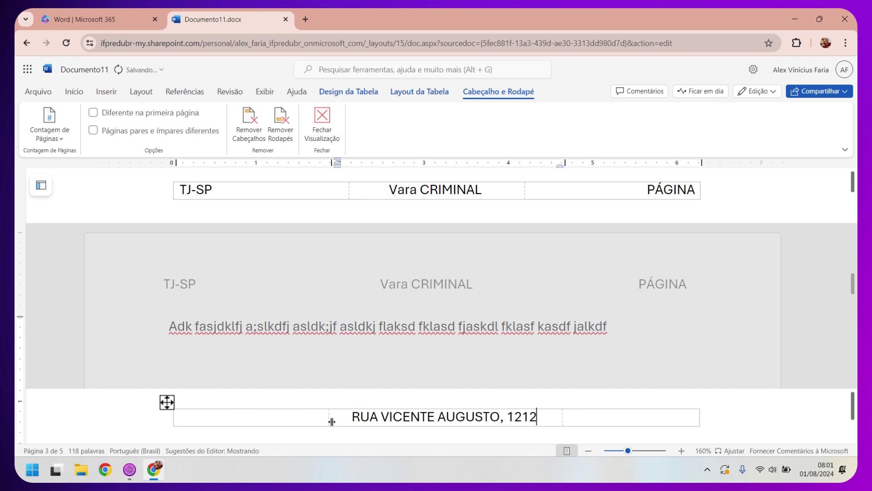
pyautogui.click(602, 417)
pyautogui.moveTo(600, 418); pyautogui.dragTo(287, 423)
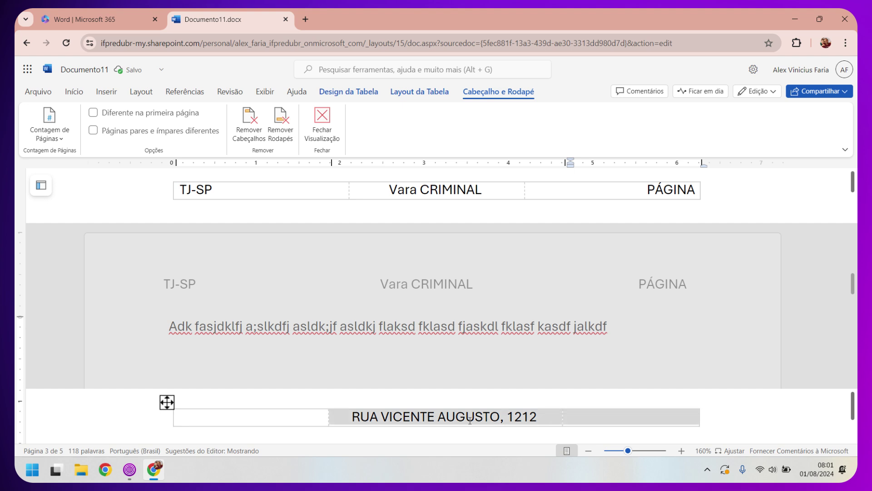
pyautogui.rightClick(287, 422)
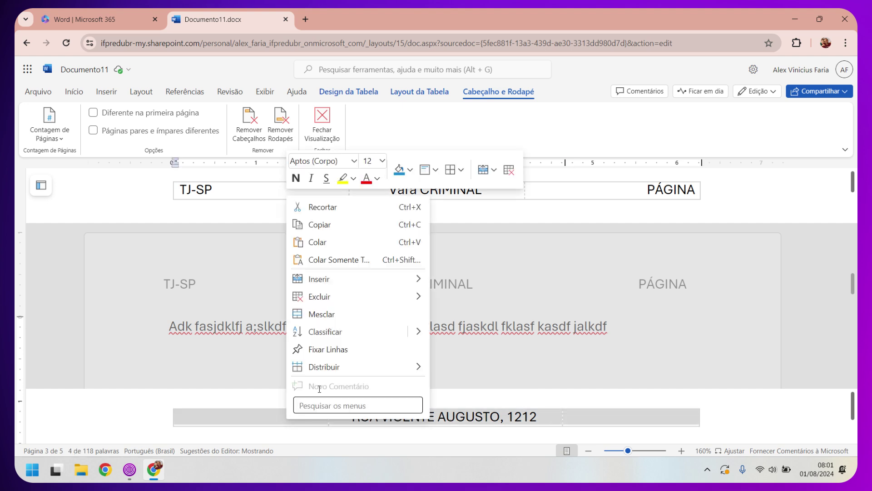
pyautogui.click(346, 316)
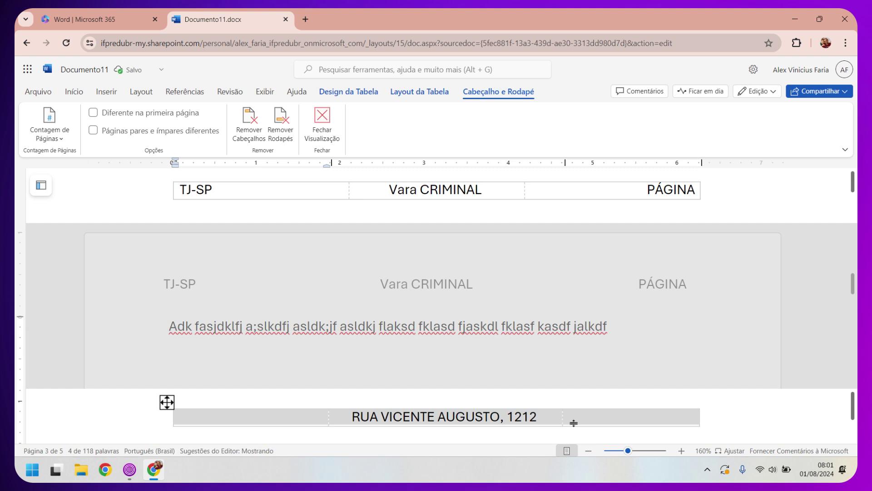
pyautogui.click(580, 417)
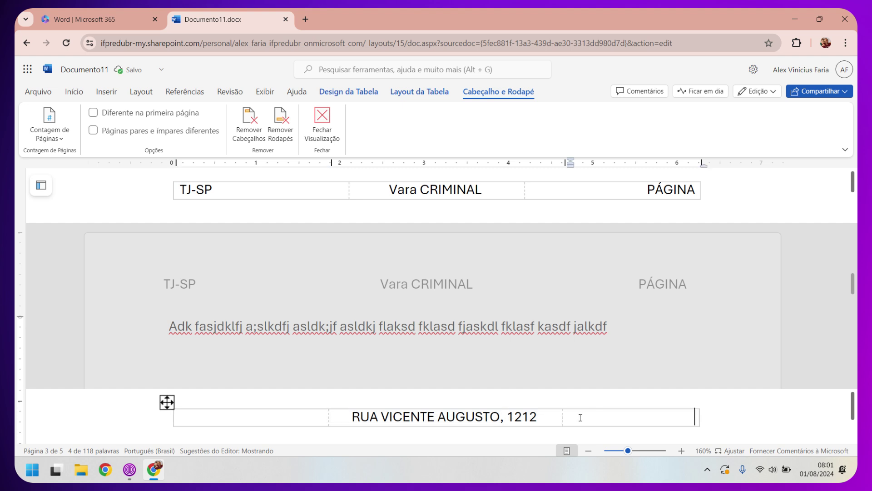
pyautogui.click(168, 402)
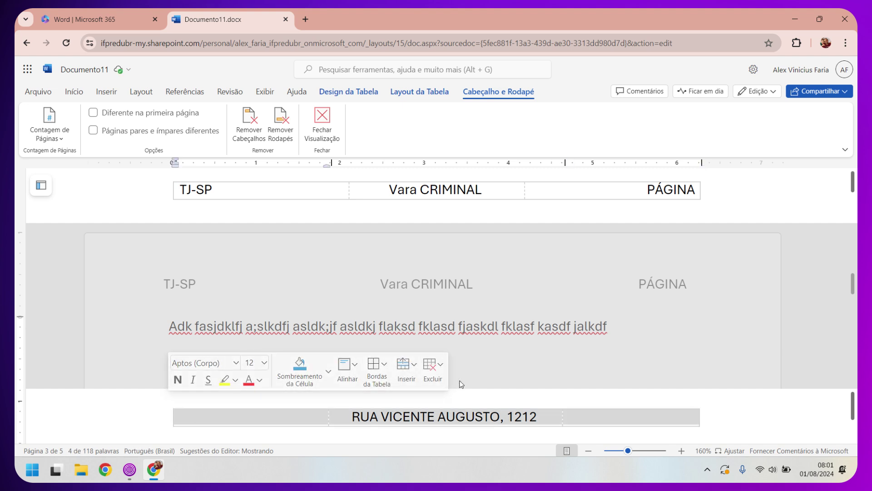
pyautogui.click(309, 421)
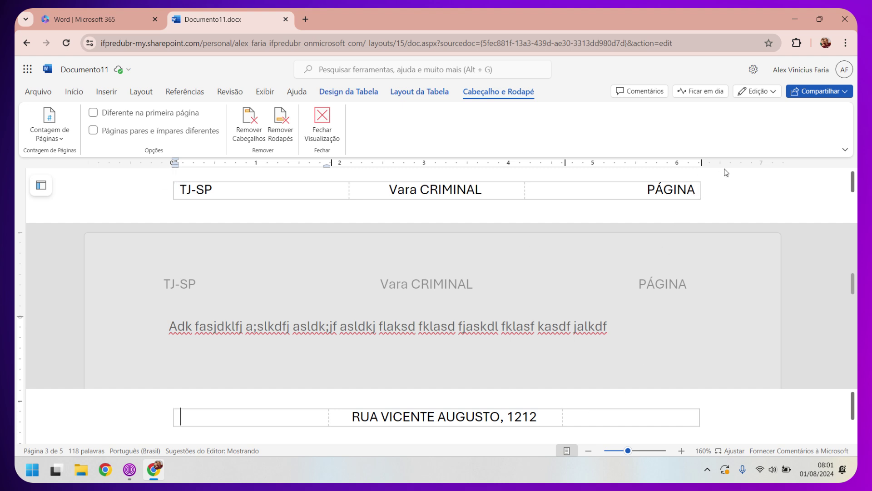
pyautogui.click(696, 190)
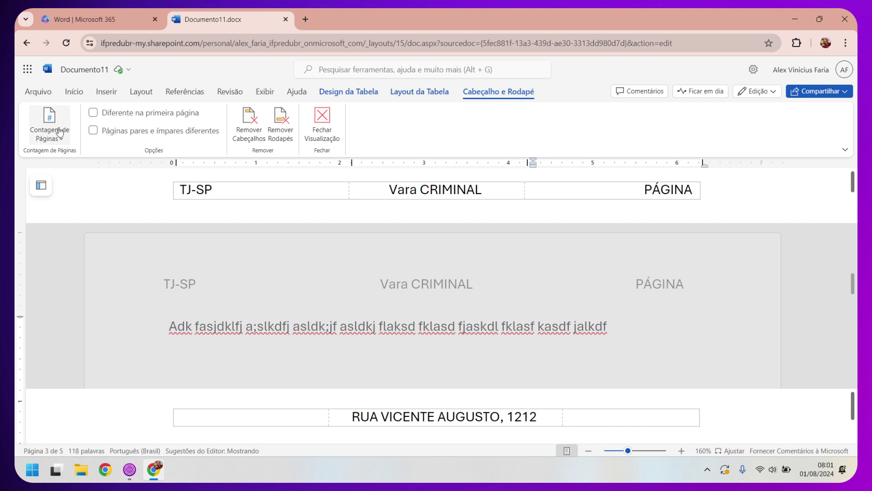
# Insert a page-number field at the header's right after PÁGINA and exit header editing.
pyautogui.click(60, 142)
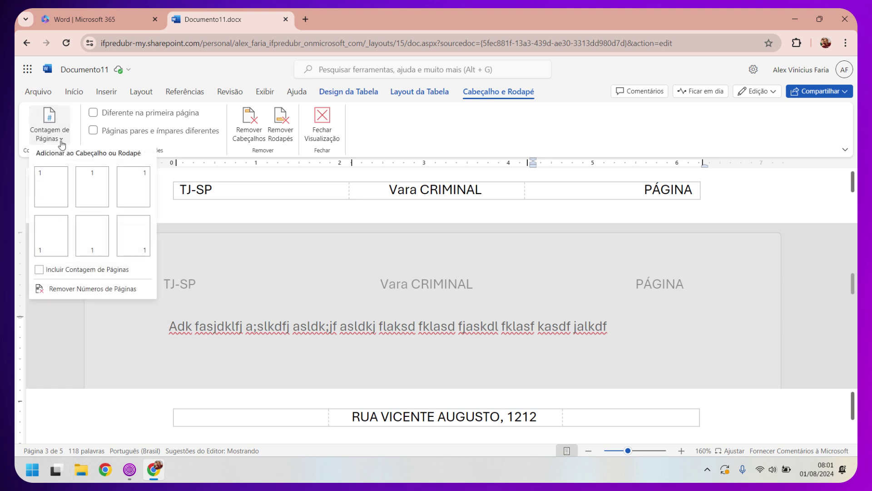
pyautogui.click(141, 188)
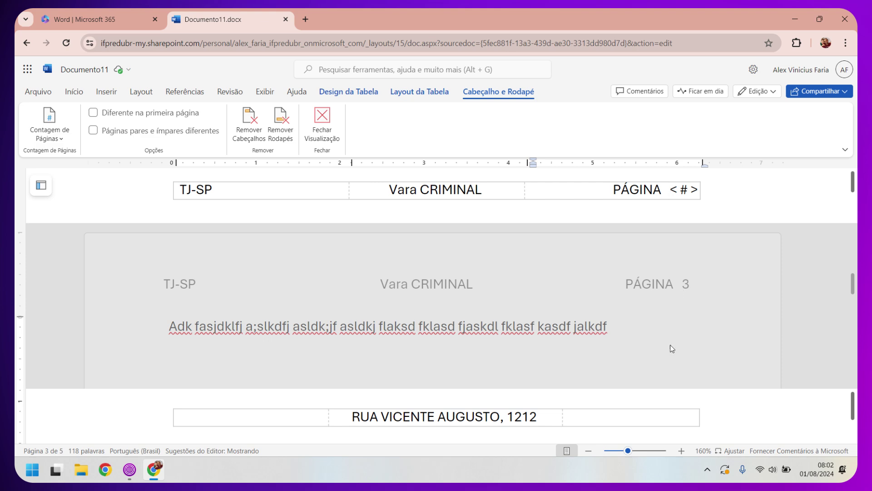
pyautogui.doubleClick(667, 329)
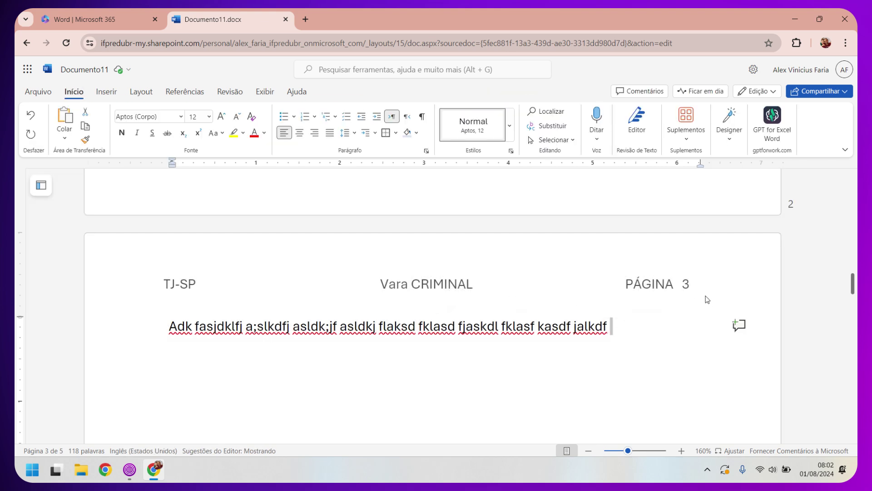
# Scroll through the pages to verify PÁGINA 1, 2, 3, then reopen header and footer editing.
pyautogui.scroll(10, 689, 313)
pyautogui.scroll(5, 689, 313)
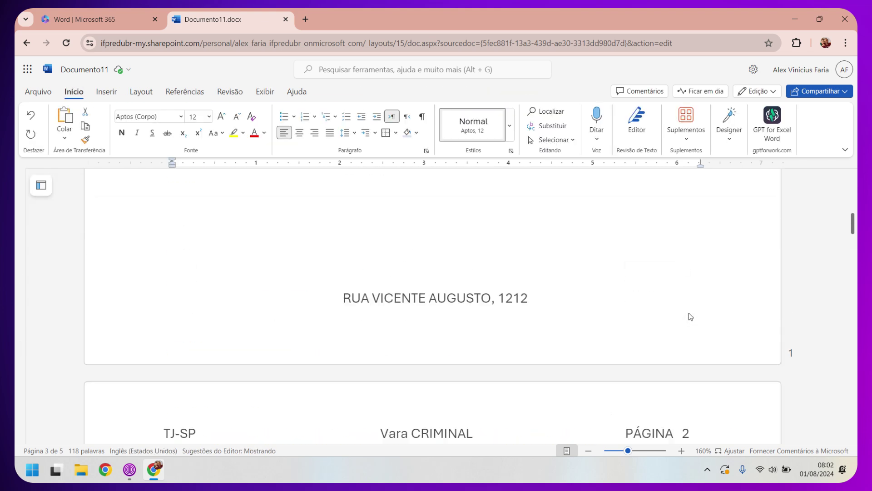
pyautogui.scroll(5, 688, 312)
pyautogui.scroll(5, 688, 313)
pyautogui.scroll(3, 689, 313)
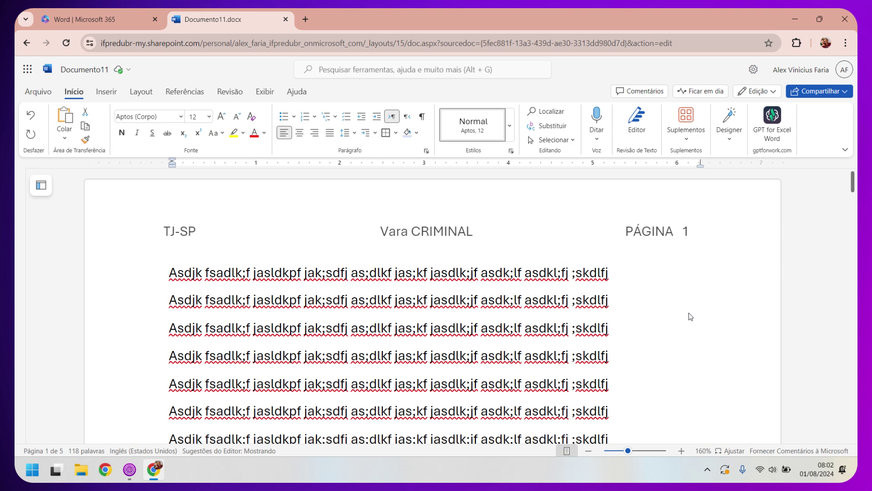
pyautogui.scroll(-5, 688, 313)
pyautogui.scroll(-5, 689, 312)
pyautogui.scroll(-3, 686, 311)
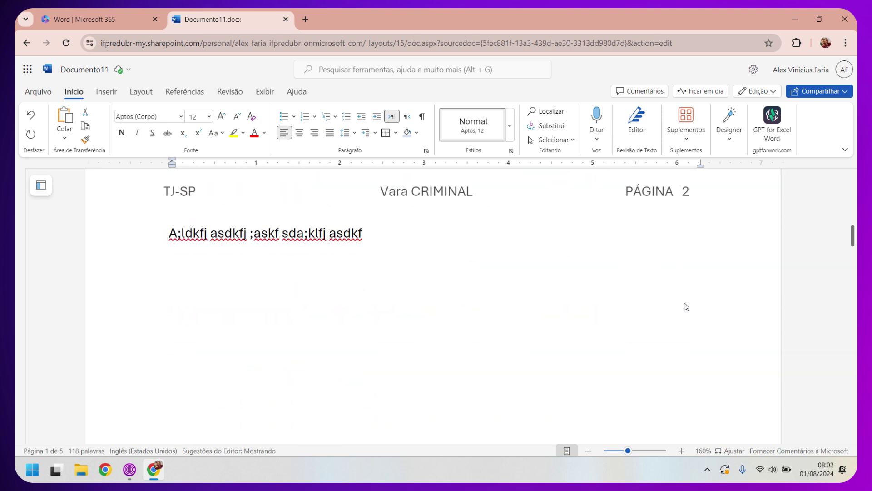
pyautogui.doubleClick(562, 202)
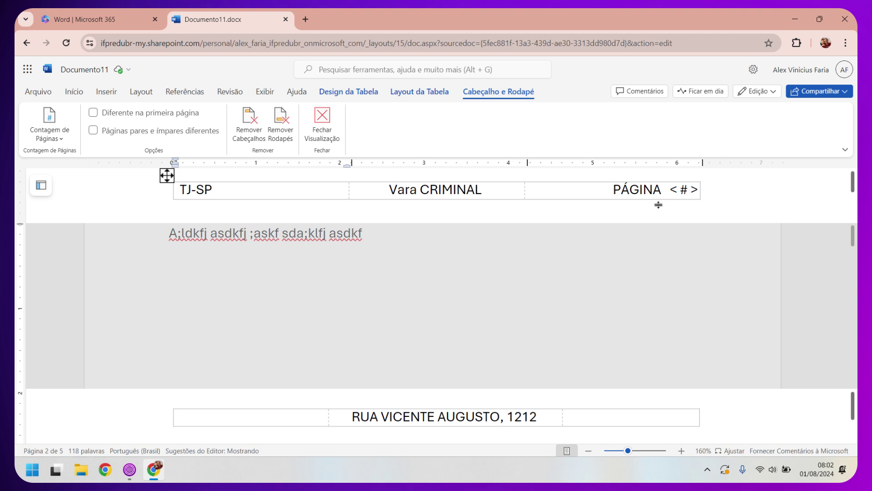
# Try inserting a page number with total count from the footer's right cell, then undo it.
pyautogui.click(654, 417)
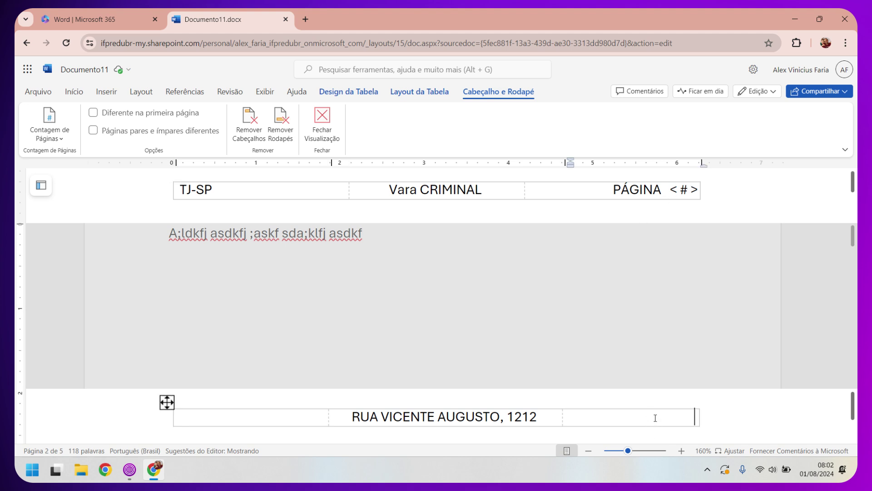
pyautogui.click(54, 137)
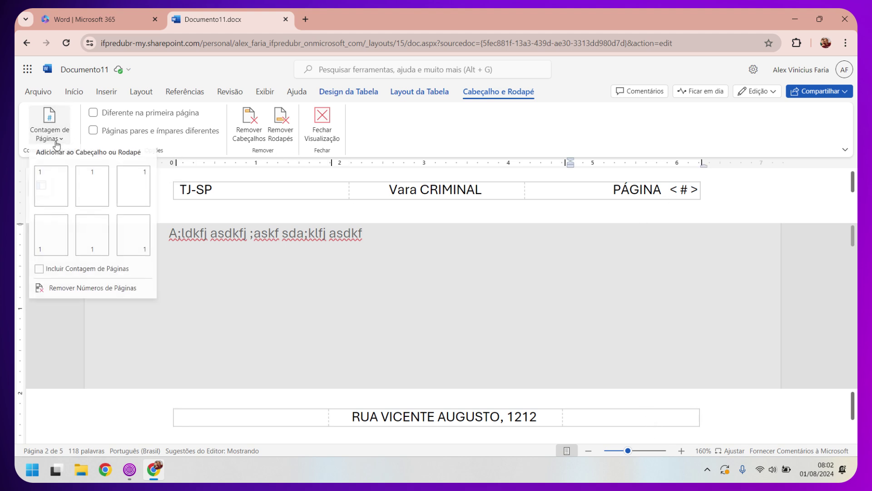
pyautogui.click(40, 270)
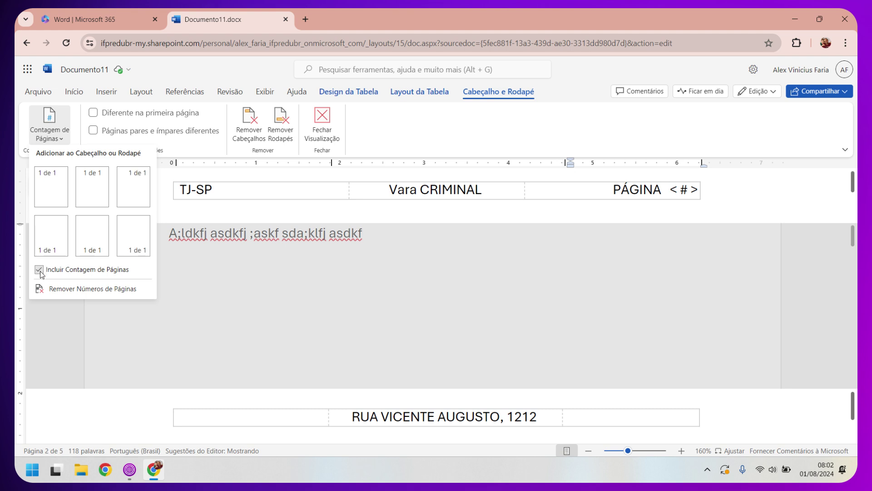
pyautogui.click(135, 182)
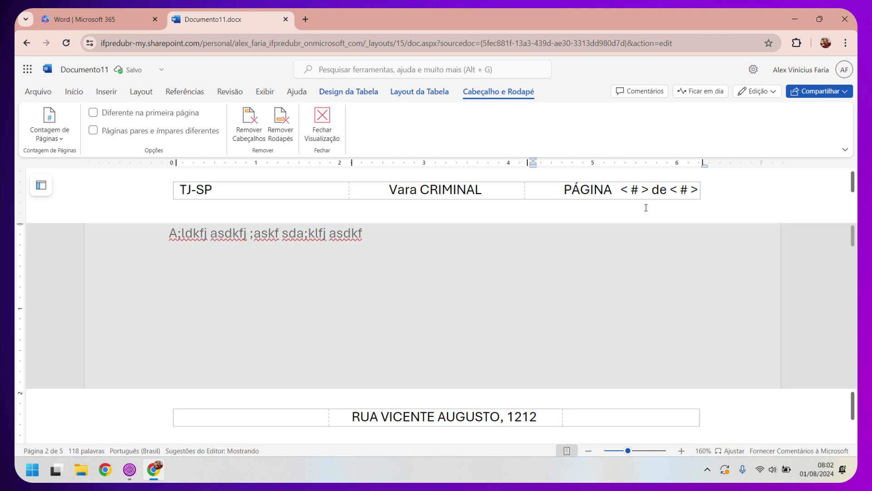
pyautogui.hotkey('ctrl', 'z')
# Type the placeholder word EXEMPLO in the footer's right cell.
pyautogui.click(679, 416)
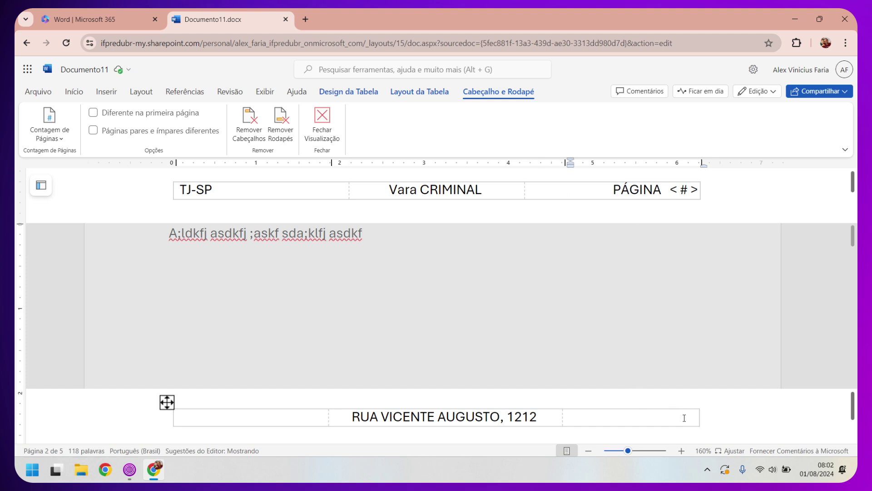
pyautogui.write('TE')
pyautogui.press('BackSpace')
pyautogui.press('BackSpace')
pyautogui.write('EXEMPLO')
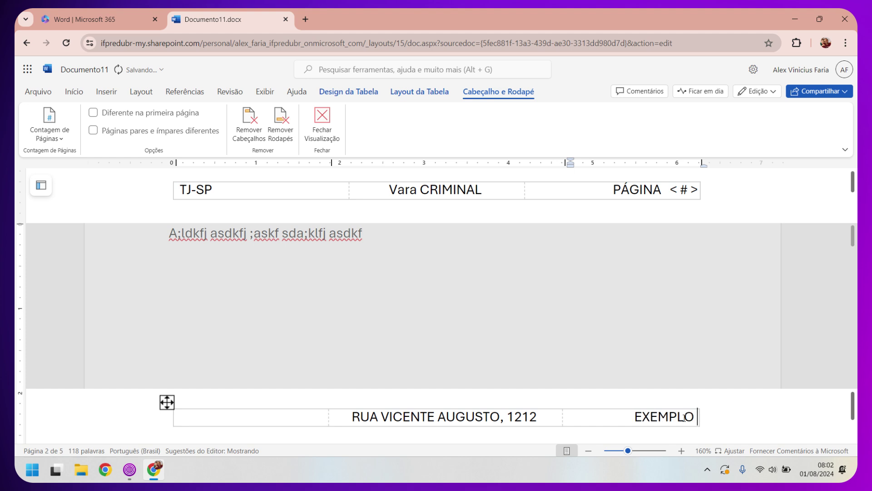
# Insert a page number with total count in the footer's right cell and delete EXEMPLO.
pyautogui.click(59, 137)
pyautogui.click(40, 269)
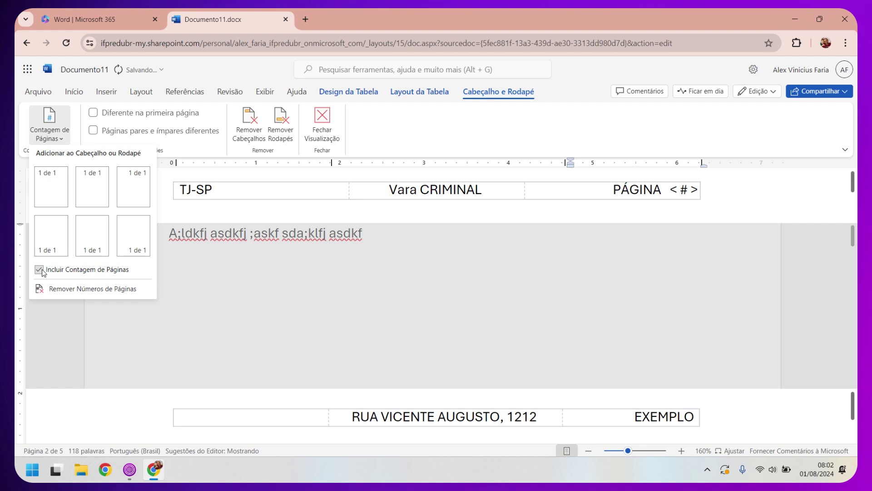
pyautogui.click(135, 249)
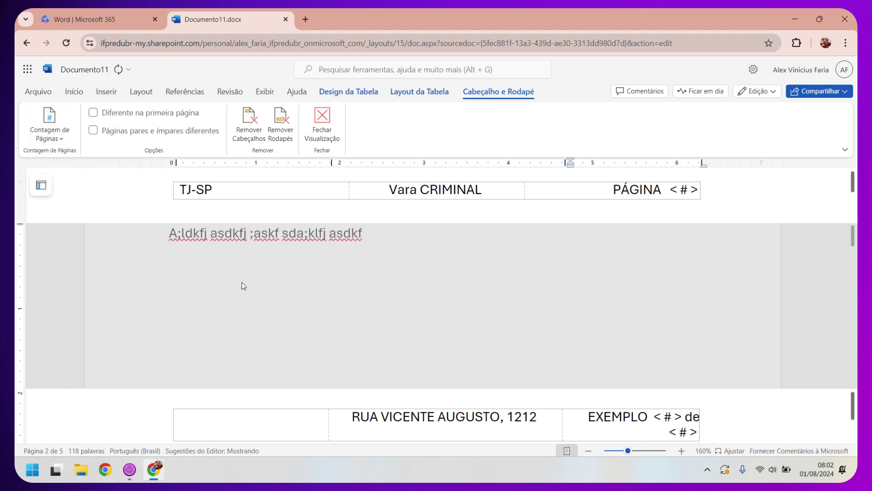
pyautogui.moveTo(563, 423)
pyautogui.moveTo(563, 423)
pyautogui.mouseDown()
pyautogui.moveTo(528, 423)
pyautogui.moveTo(615, 418)
pyautogui.mouseUp()
pyautogui.press('Delete')
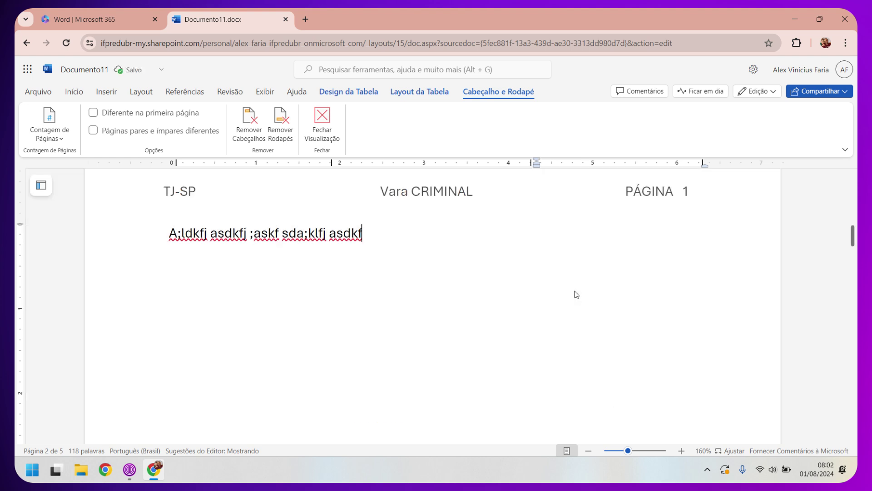
# Exit header and footer editing and scroll through the pages to check footers like 1 de 5.
pyautogui.doubleClick(583, 306)
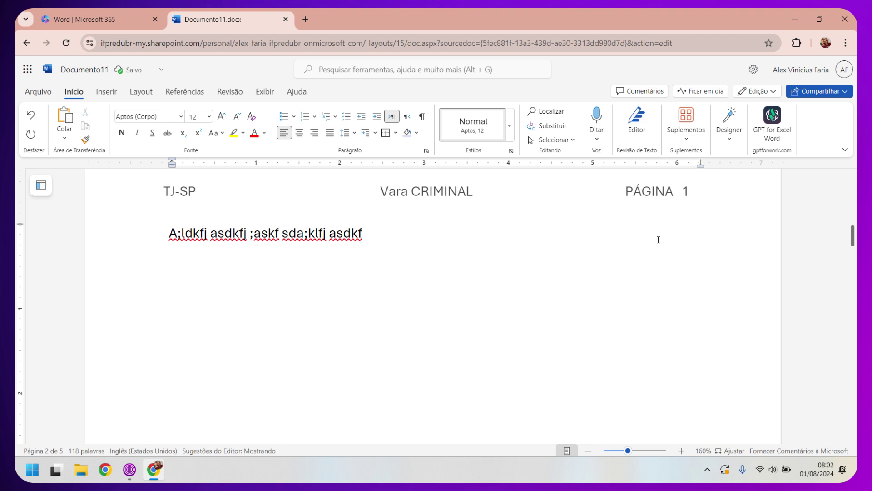
pyautogui.scroll(-5, 659, 240)
pyautogui.scroll(-5, 659, 241)
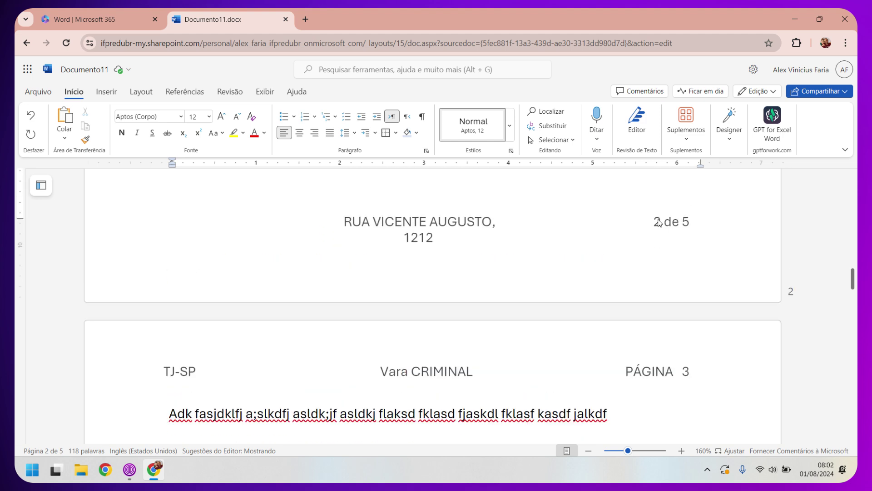
pyautogui.scroll(1, 688, 226)
pyautogui.scroll(5, 687, 227)
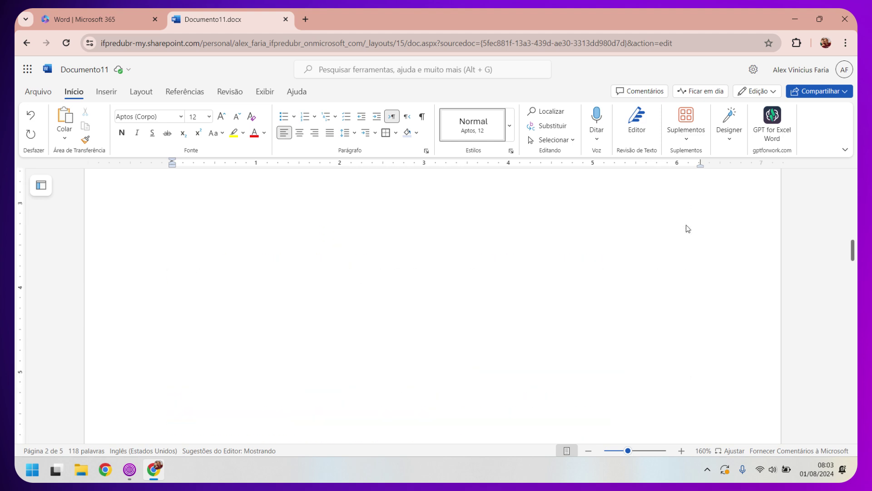
pyautogui.scroll(5, 687, 227)
pyautogui.scroll(3, 688, 228)
pyautogui.scroll(-5, 688, 228)
pyautogui.scroll(-5, 688, 228)
pyautogui.scroll(-4, 688, 229)
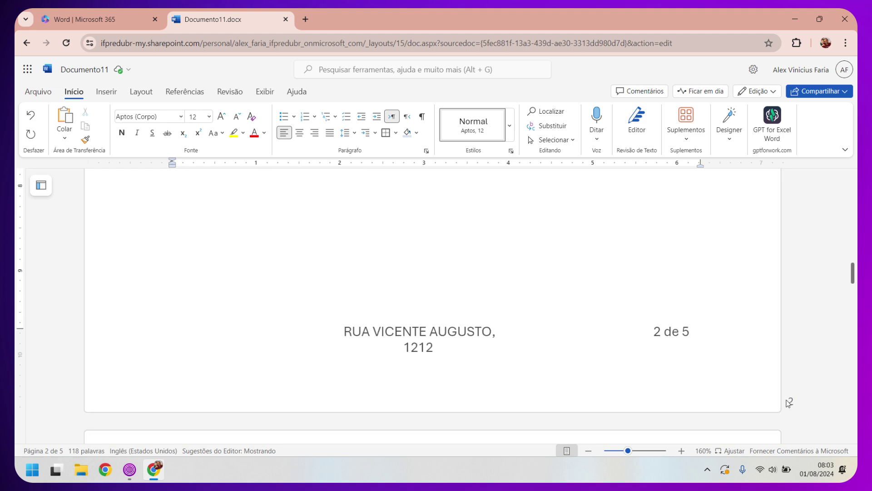
pyautogui.scroll(5, 573, 286)
pyautogui.scroll(5, 582, 276)
pyautogui.scroll(3, 582, 275)
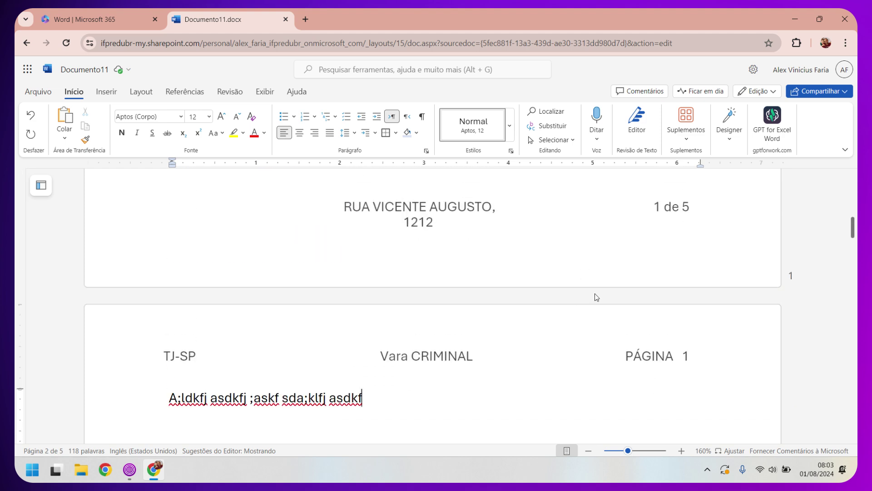
# Reopen the header, select its page-number field, and return to the body.
pyautogui.doubleClick(688, 360)
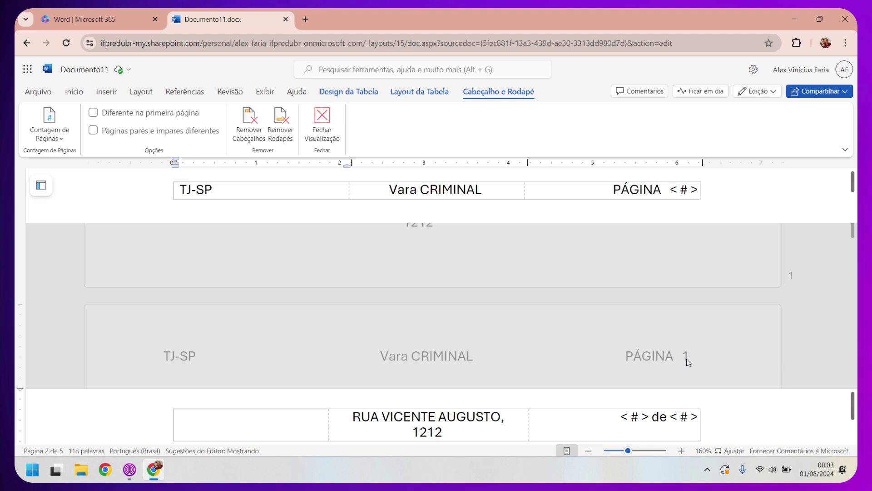
pyautogui.click(684, 191)
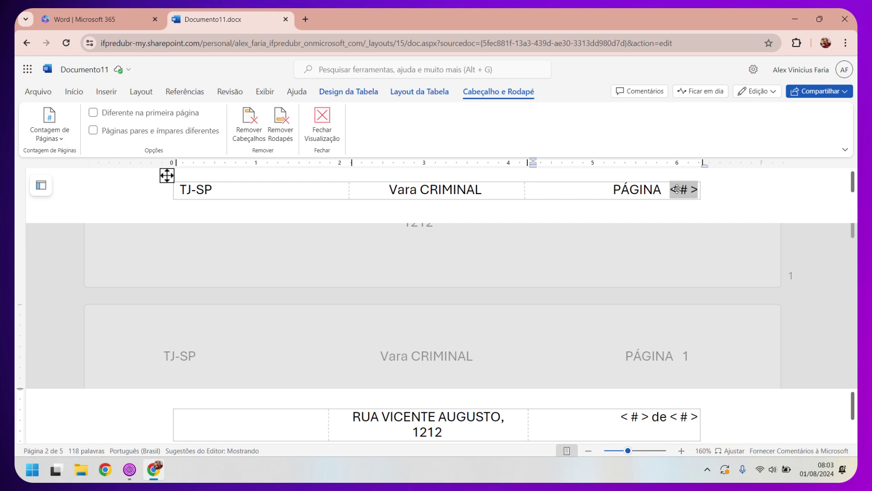
pyautogui.click(641, 280)
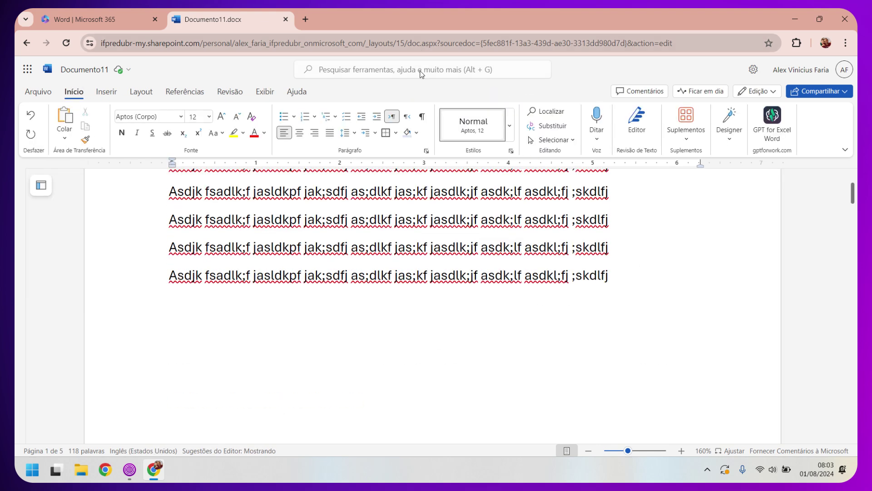
# Show formatting marks and move past the page breaks onto pages 2, 3 and 4.
pyautogui.click(422, 116)
pyautogui.click(724, 305)
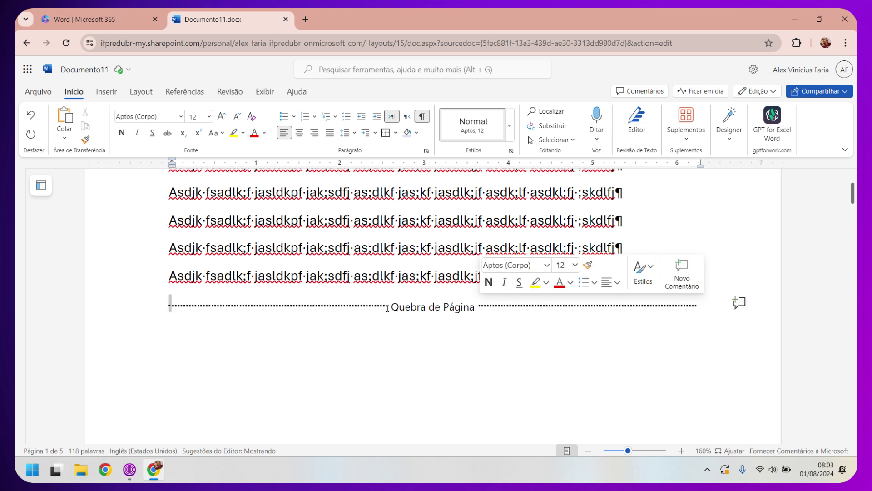
pyautogui.press('Down')
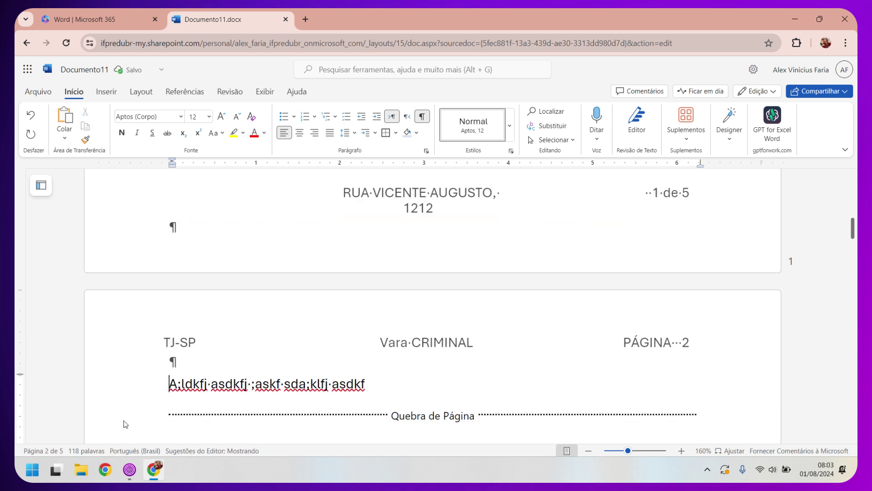
pyautogui.click(169, 414)
pyautogui.press('Down')
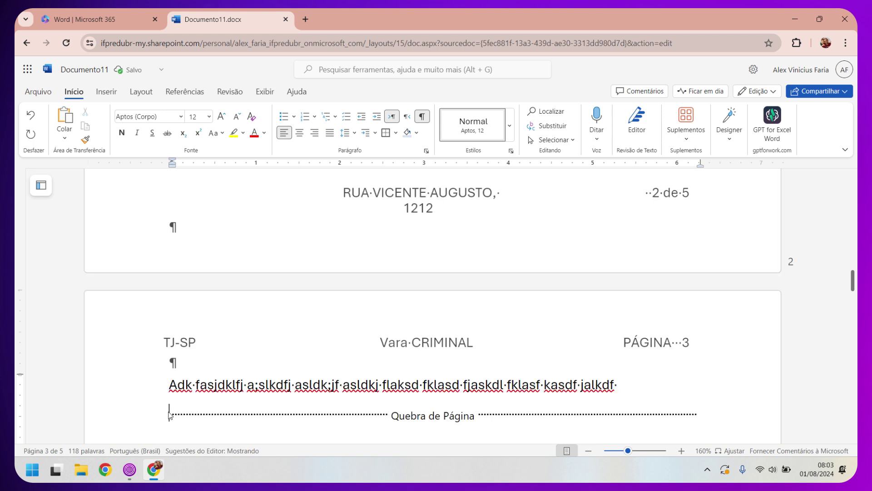
pyautogui.press('Down')
pyautogui.press('Down')
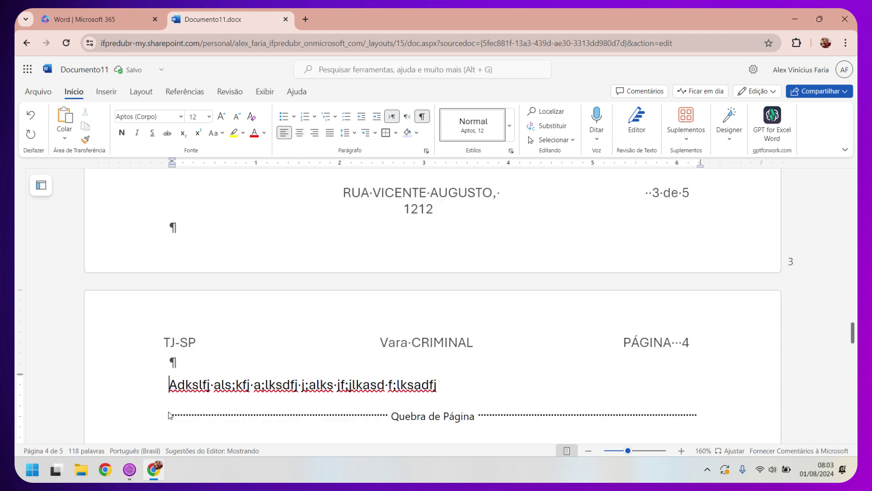
pyautogui.press('Up')
pyautogui.press('Up')
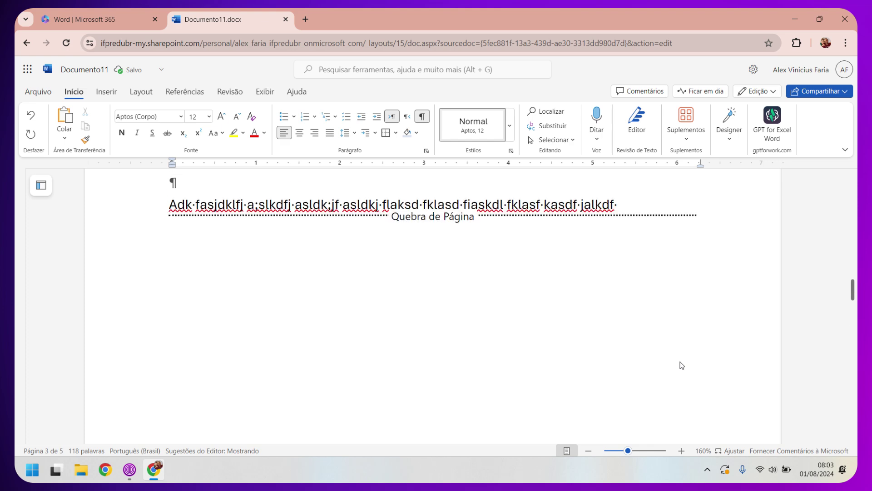
# Scroll through pages 3 and 4 and turn the ¶ formatting marks off again.
pyautogui.scroll(-10, 681, 365)
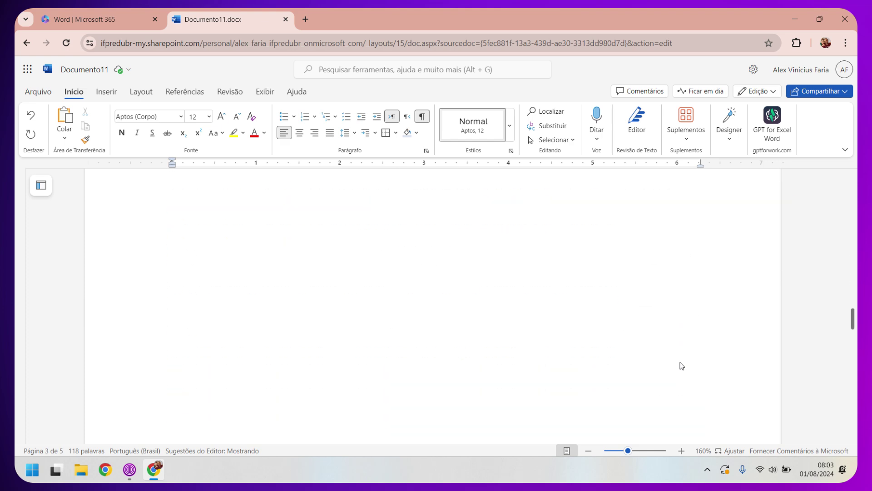
pyautogui.scroll(1, 682, 365)
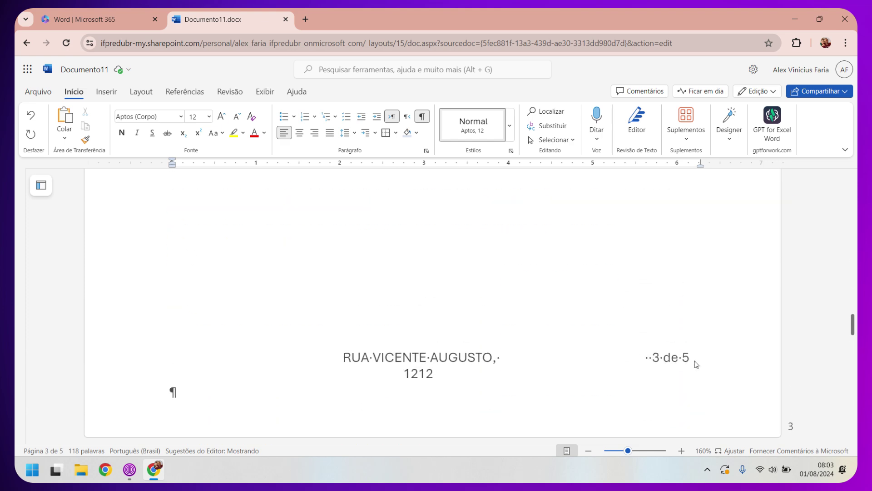
pyautogui.scroll(5, 677, 364)
pyautogui.scroll(5, 678, 364)
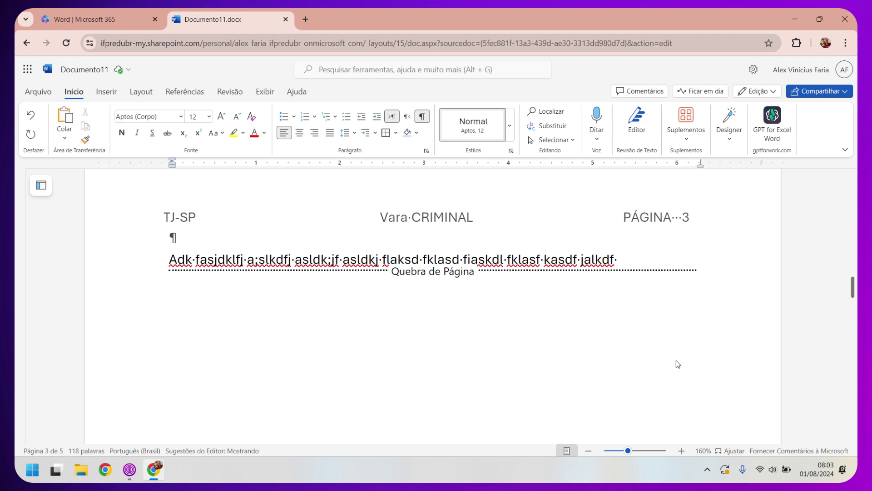
pyautogui.scroll(-2, 678, 363)
pyautogui.scroll(1, 678, 363)
pyautogui.scroll(-5, 685, 255)
pyautogui.scroll(-5, 684, 259)
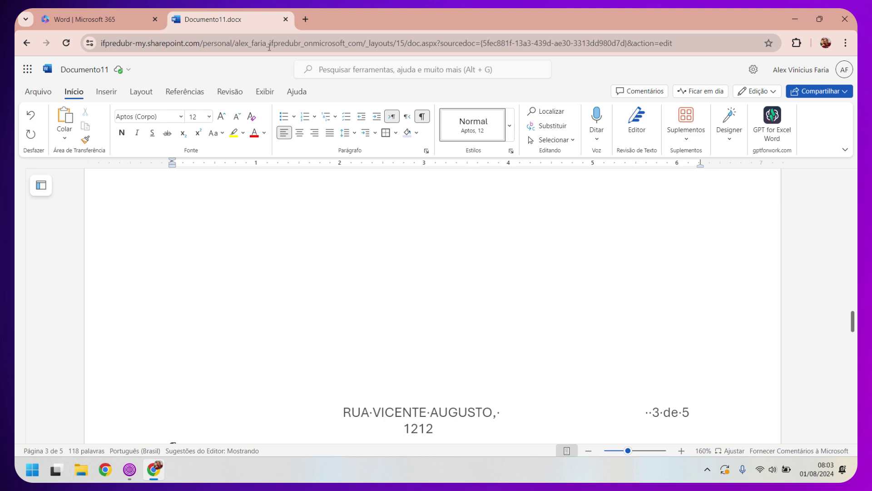
pyautogui.click(423, 121)
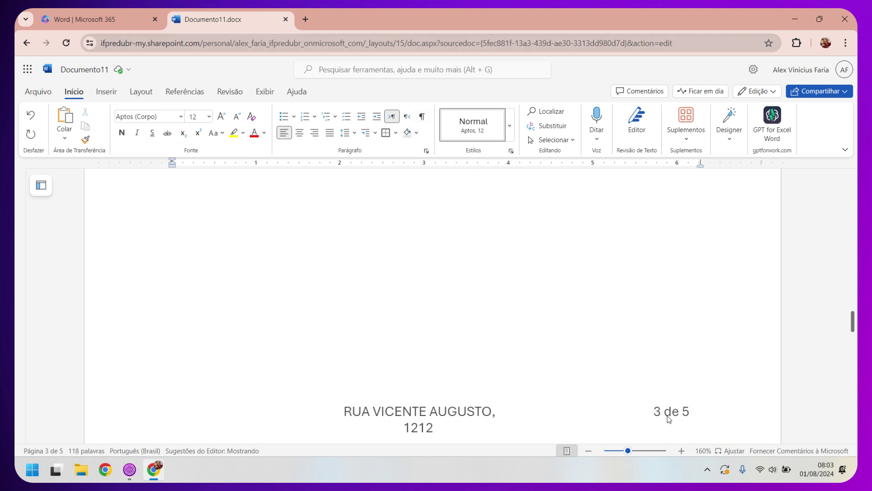
pyautogui.scroll(15, 675, 334)
pyautogui.scroll(-1, 677, 335)
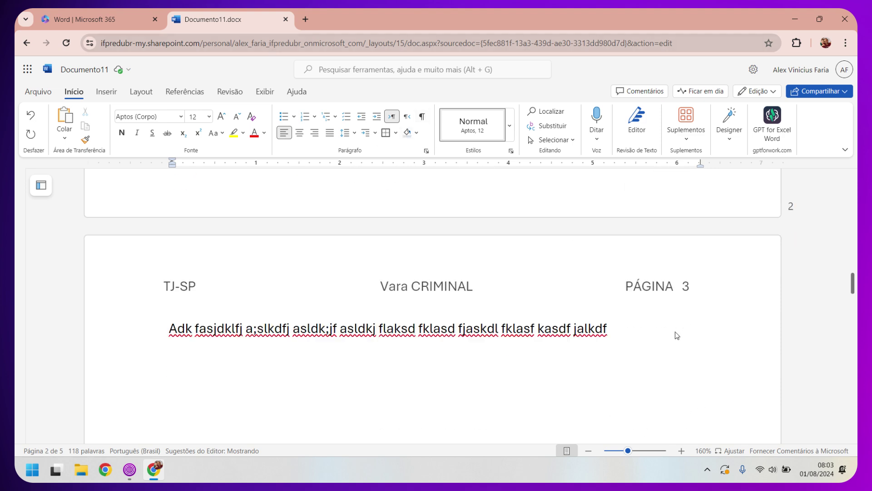
pyautogui.scroll(-1, 675, 335)
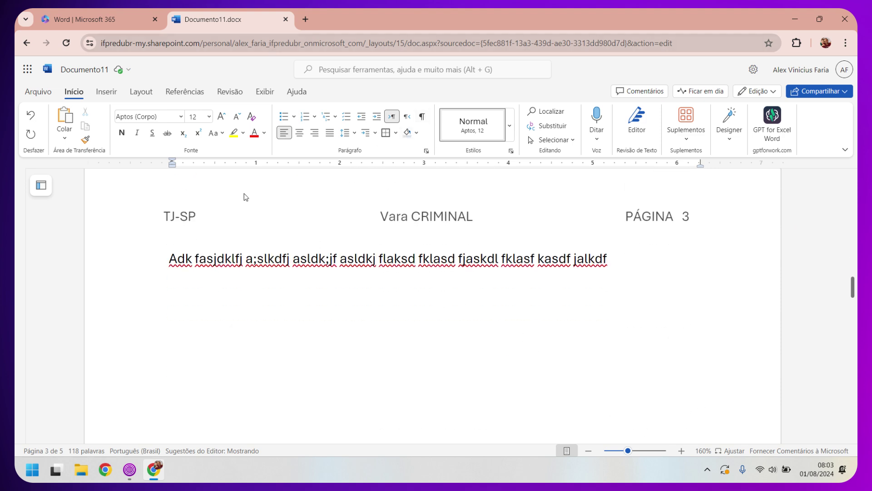
# Reopen the header, try a Contagem de Páginas position, and undo it to keep the original fields.
pyautogui.doubleClick(663, 215)
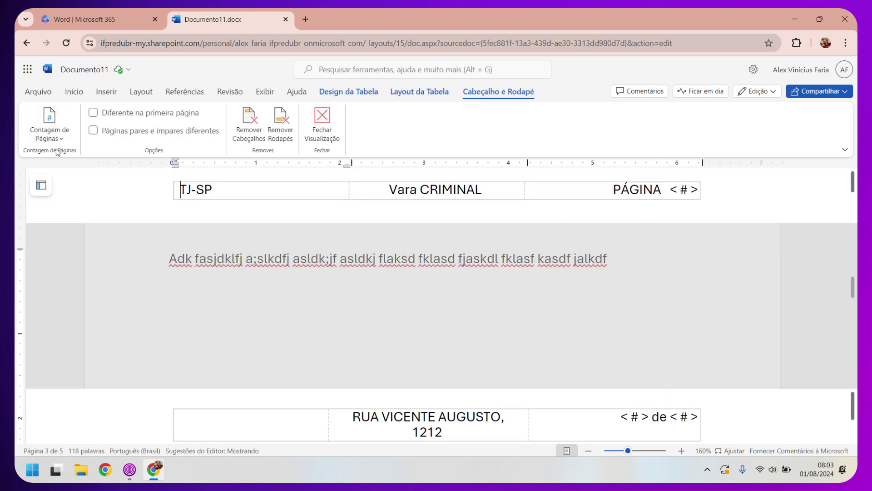
pyautogui.click(50, 132)
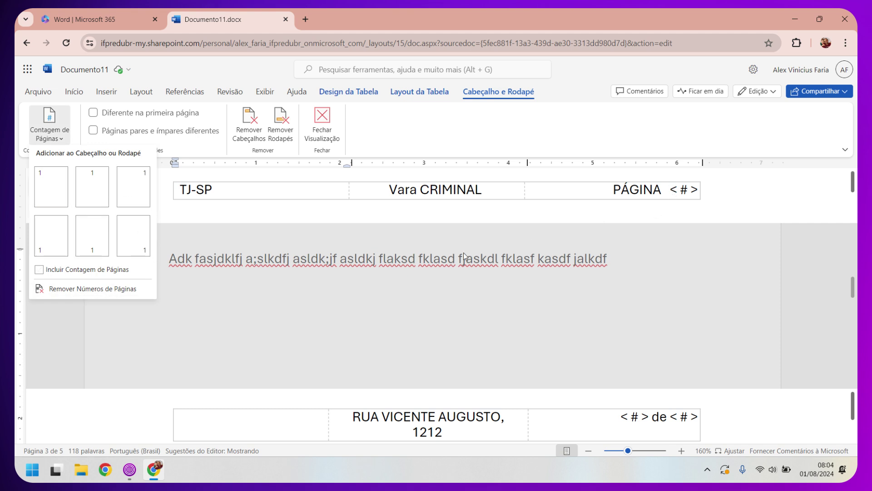
pyautogui.click(92, 290)
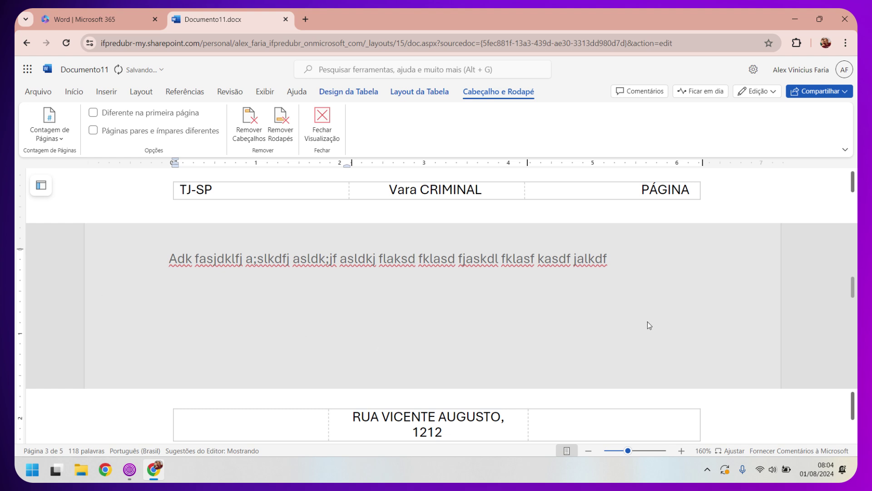
pyautogui.hotkey('ctrl', 'z')
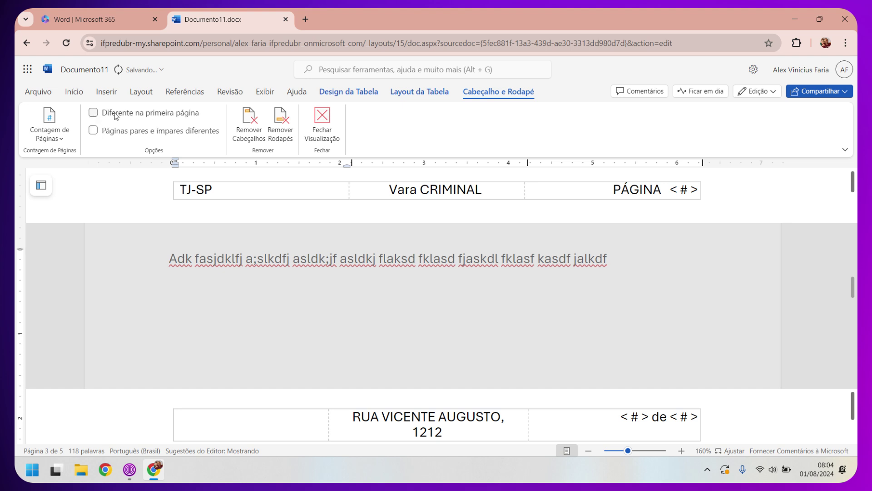
# Turn on 'Páginas pares e ímpares diferentes', exit header editing, and scroll through the pages to check the result.
pyautogui.click(93, 131)
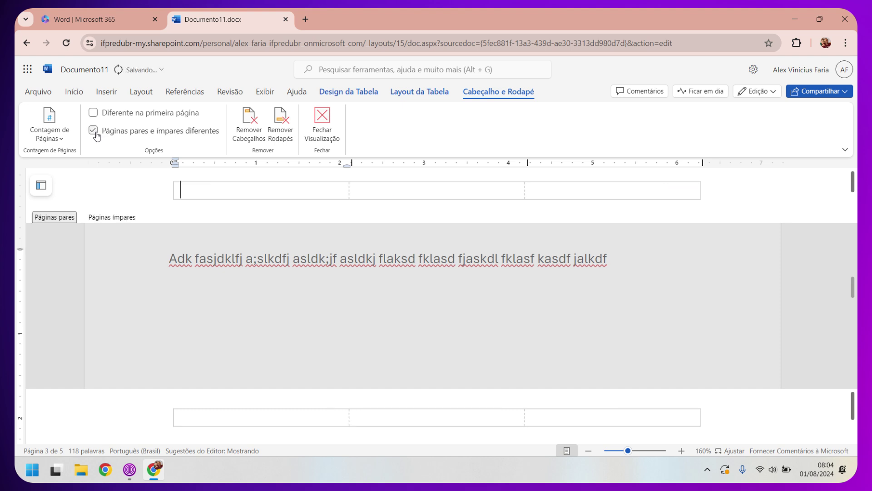
pyautogui.doubleClick(585, 334)
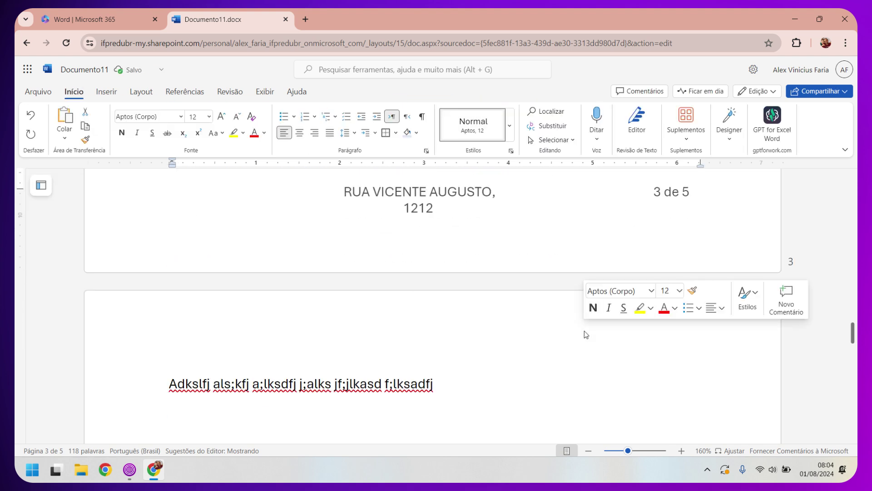
pyautogui.scroll(-5, 584, 334)
pyautogui.scroll(-5, 585, 334)
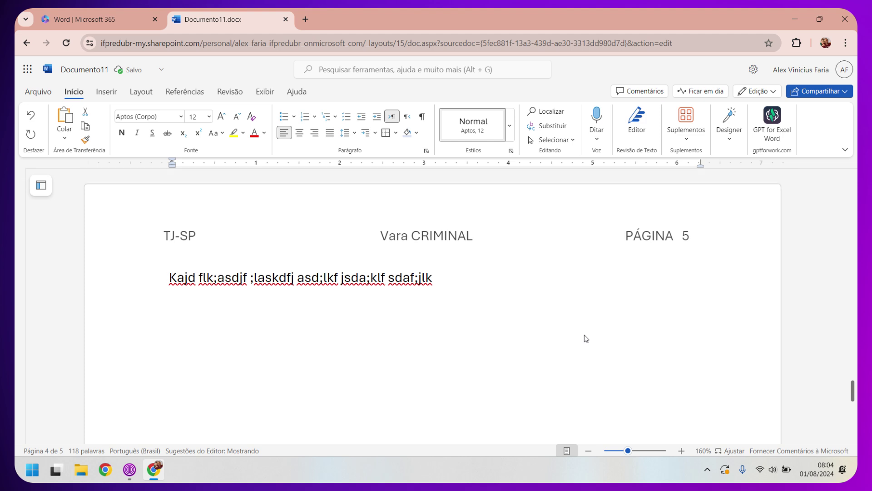
pyautogui.scroll(-5, 586, 338)
pyautogui.scroll(-2, 586, 338)
pyautogui.scroll(3, 585, 338)
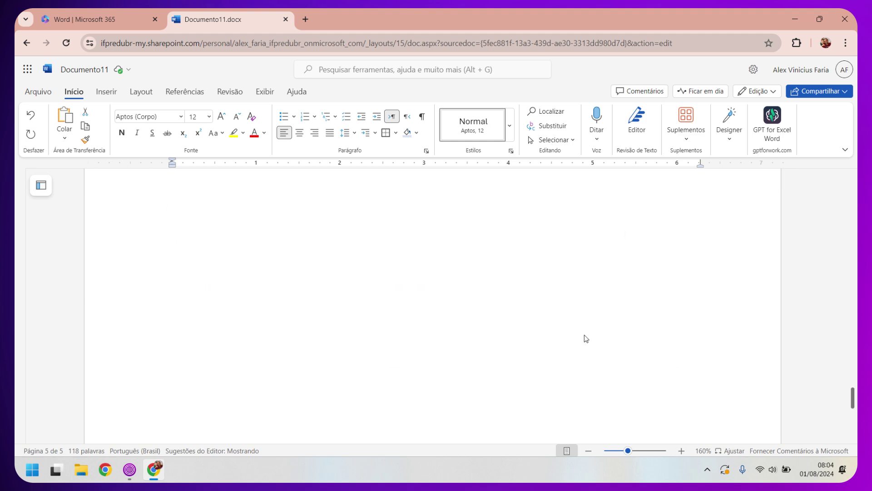
pyautogui.scroll(10, 586, 338)
pyautogui.scroll(5, 585, 339)
pyautogui.scroll(5, 586, 338)
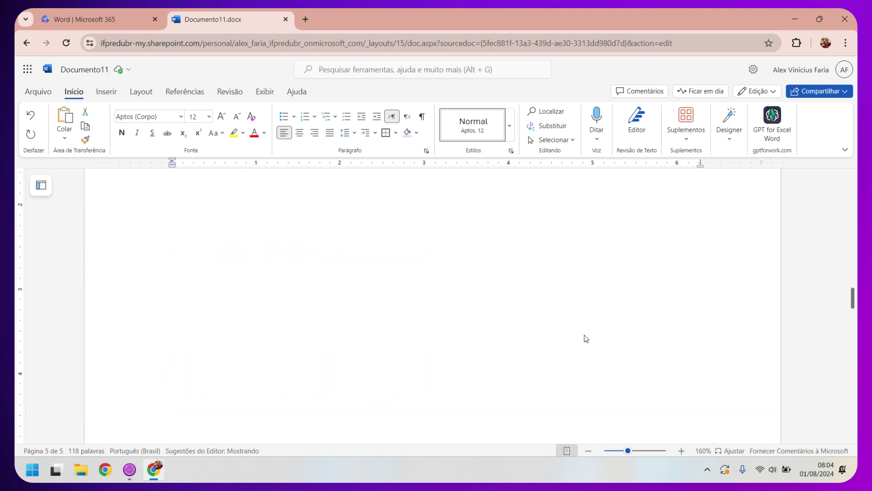
pyautogui.scroll(5, 586, 339)
pyautogui.scroll(3, 586, 339)
pyautogui.scroll(-3, 586, 338)
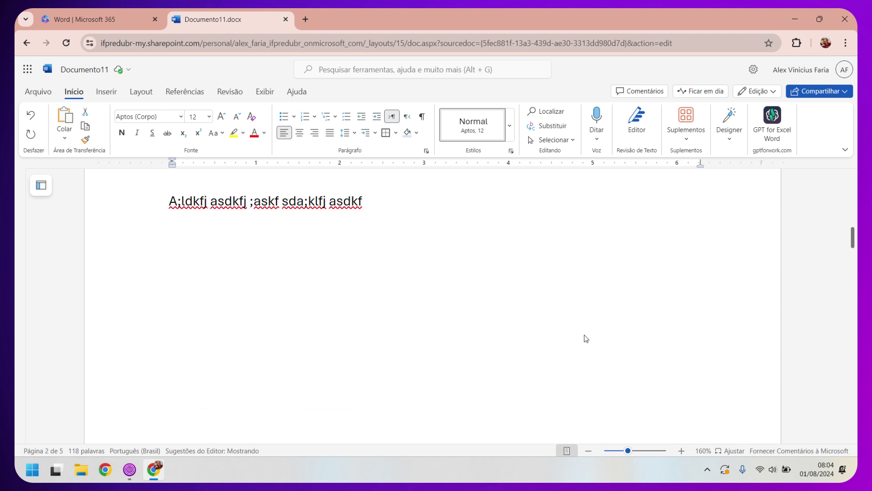
pyautogui.scroll(-3, 586, 338)
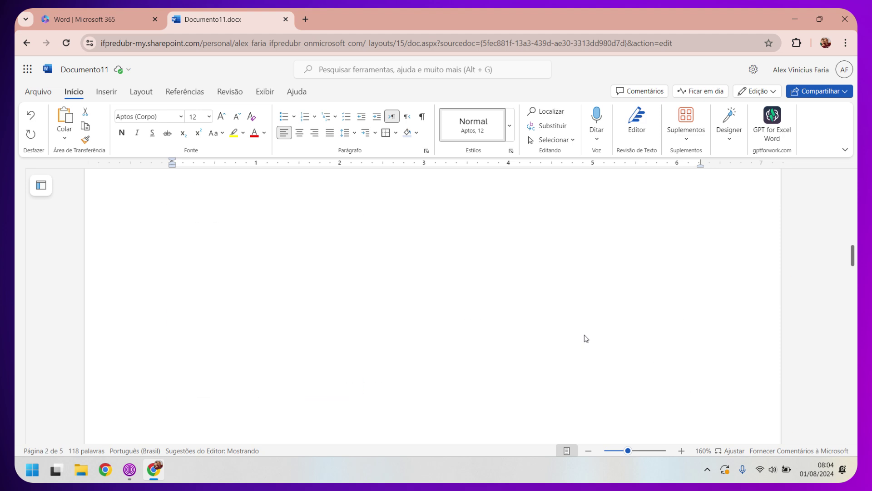
# Reopen Cabeçalho e Rodapé editing from the Exibir tab, showing page 2's empty even-page tables.
pyautogui.click(264, 93)
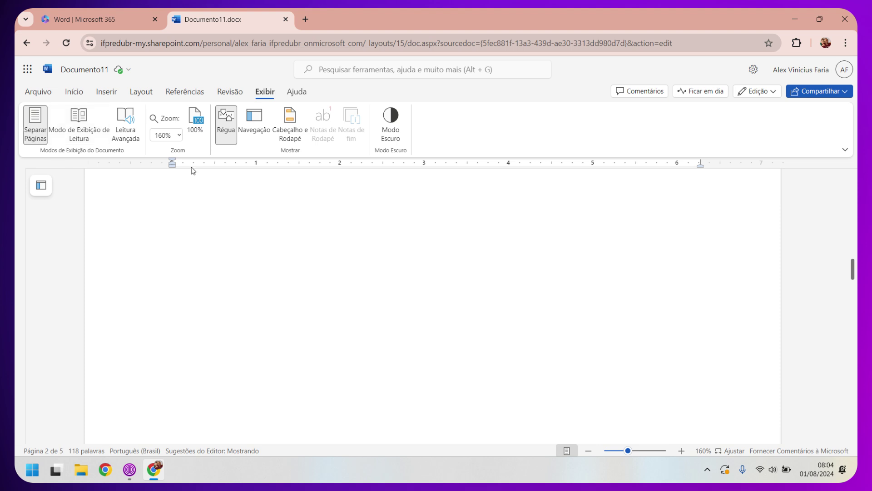
pyautogui.click(287, 129)
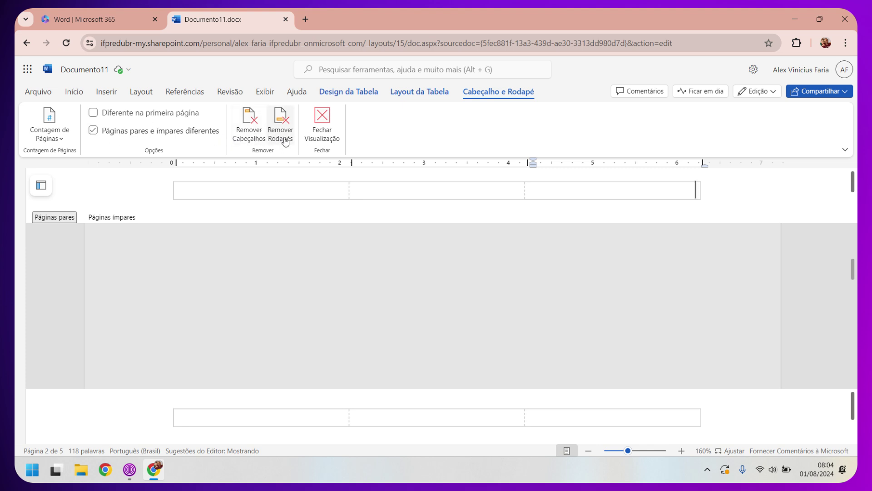
# Close header editing with Fechar Visualização, return to page 2's body, and switch to another taskbar app.
pyautogui.click(323, 135)
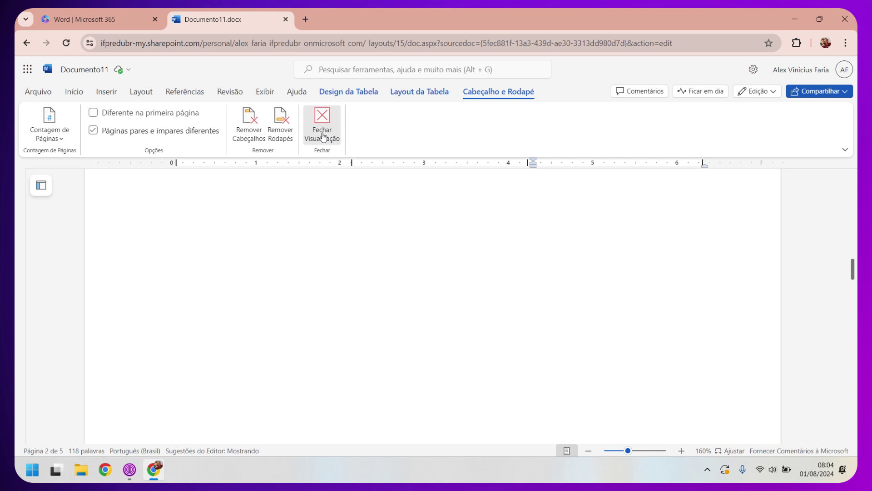
pyautogui.click(134, 469)
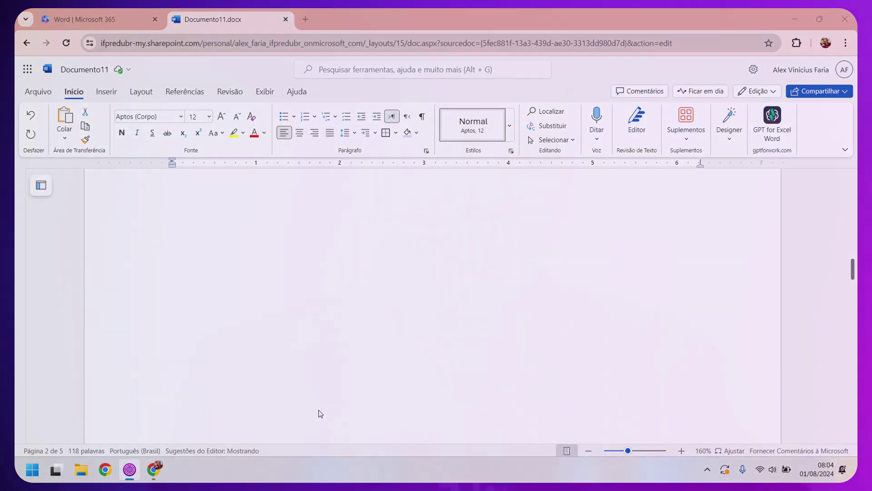